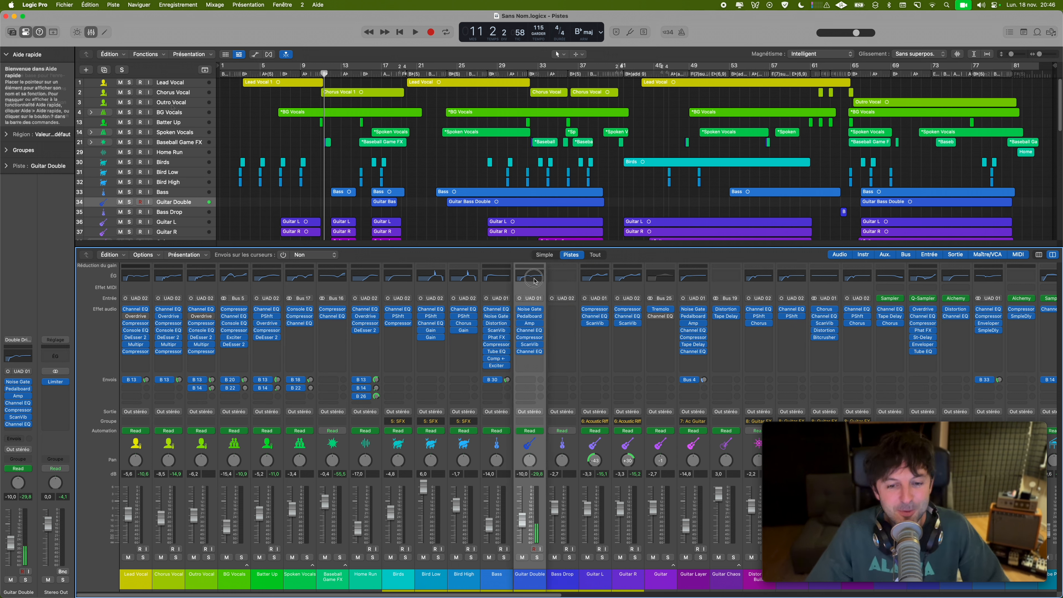
Step: Move the Guitar Double track directly below Lead Vocal, and create a track for the Small Room Verb auxiliary channel
drag(190, 205, 182, 95)
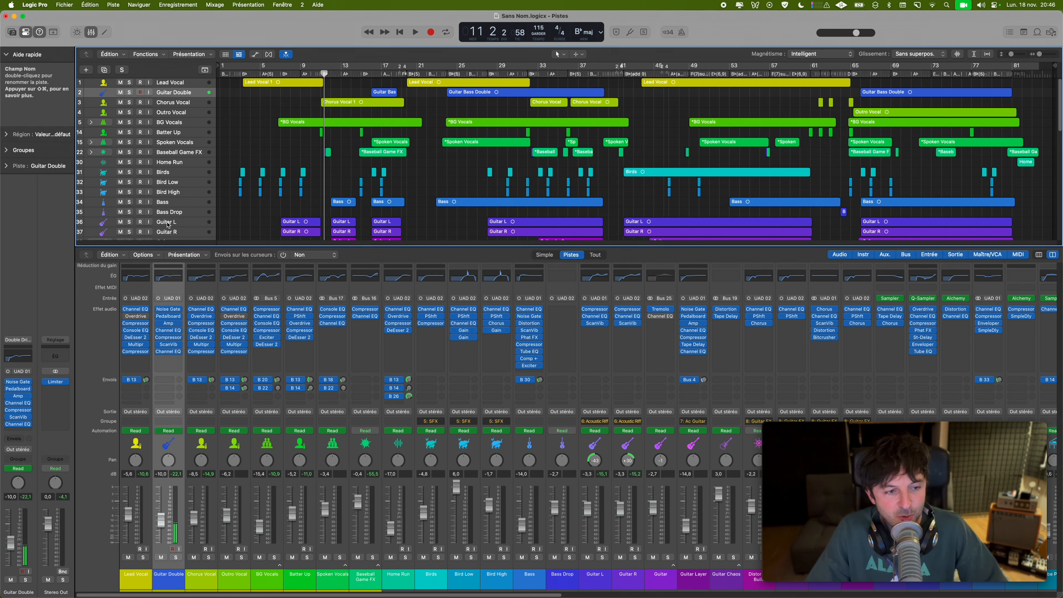
scroll(497, 309, right, 15)
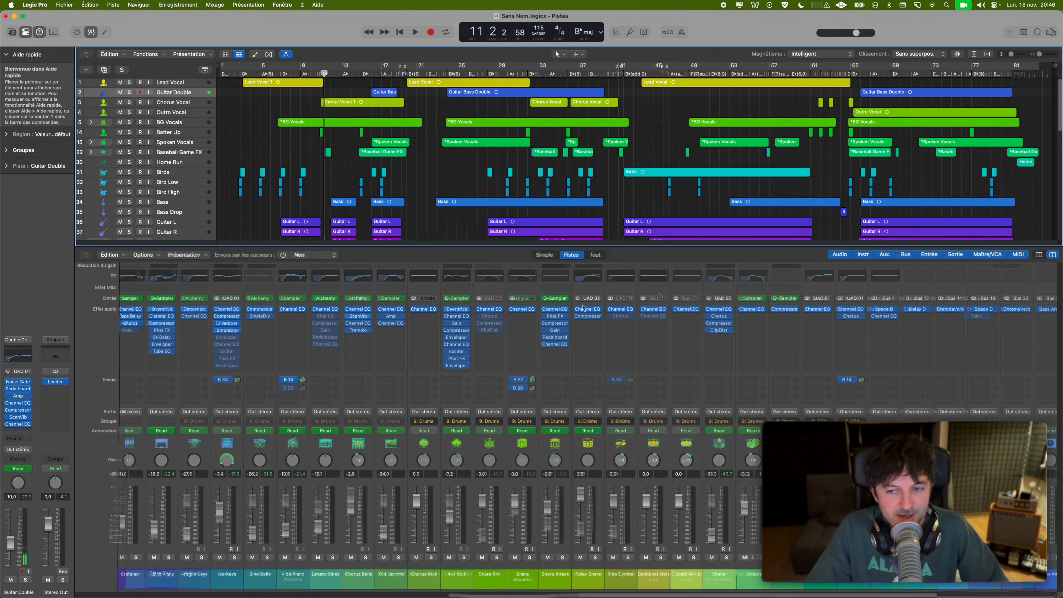
right_click(651, 286)
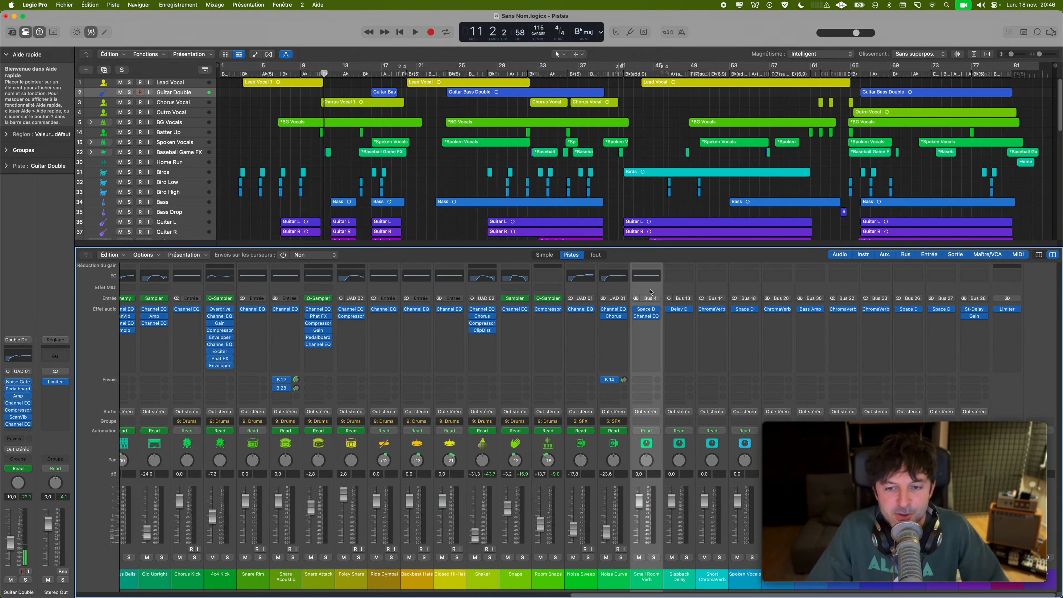
click(656, 294)
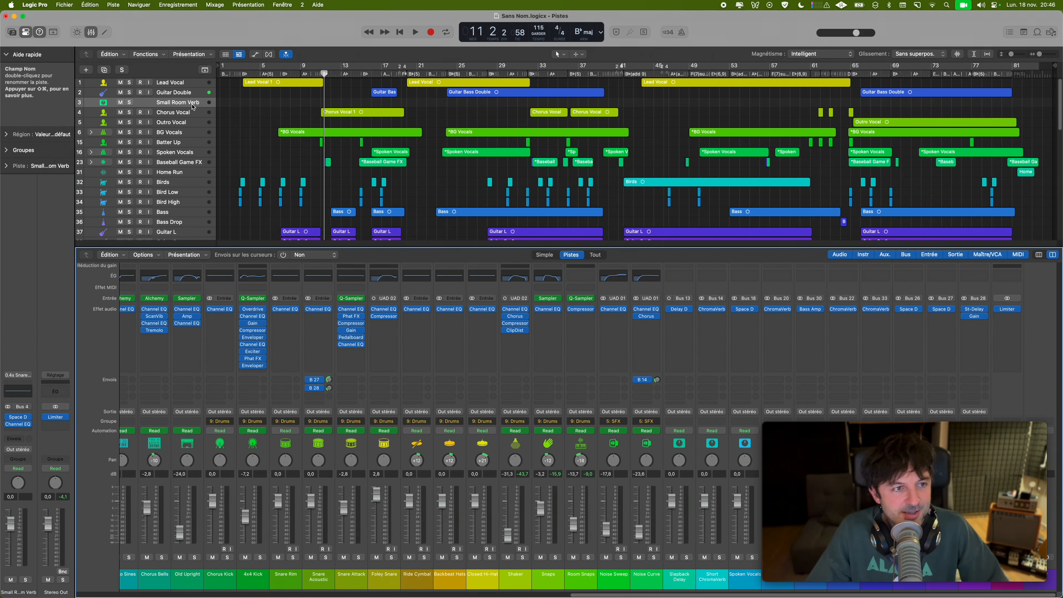
Step: Move the Small Room Verb track below Guitar Chaos in the track list, and reposition its mixer channel between Bird High and Bass
drag(203, 103, 208, 214)
scroll(578, 339, left, 20)
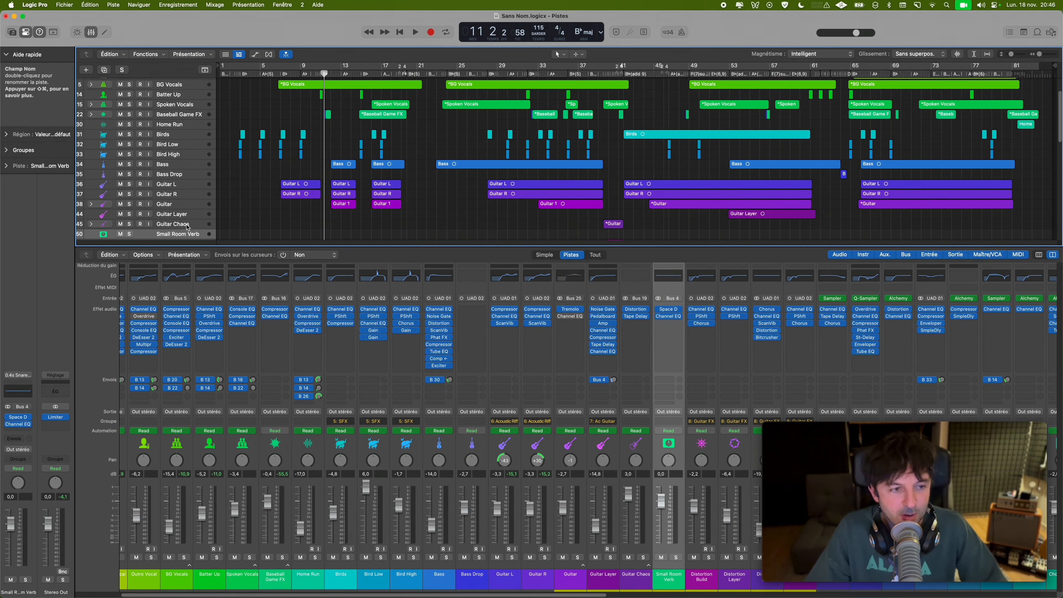
scroll(335, 209, down, 5)
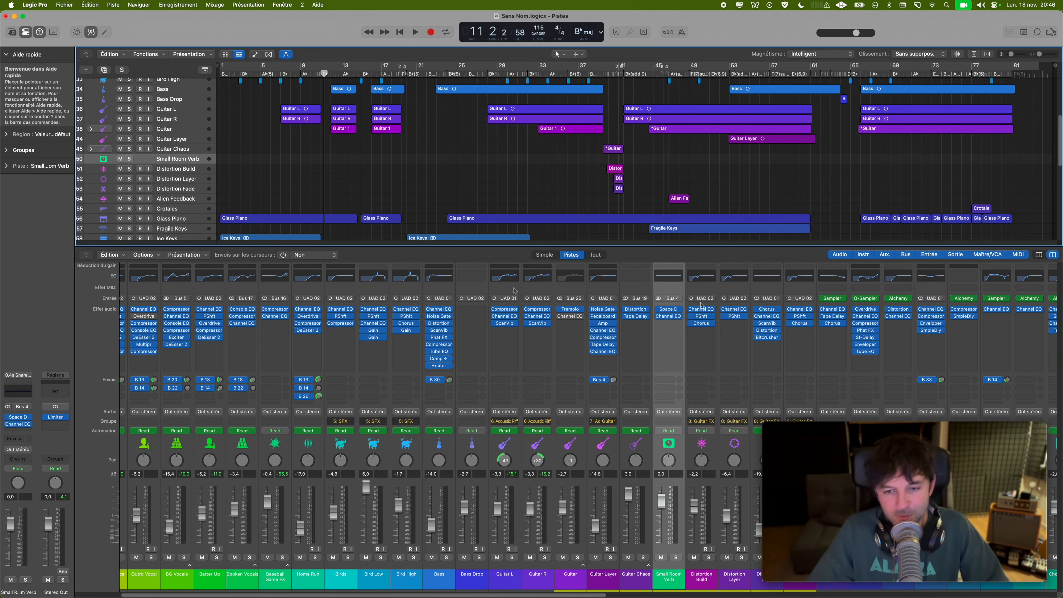
click(671, 294)
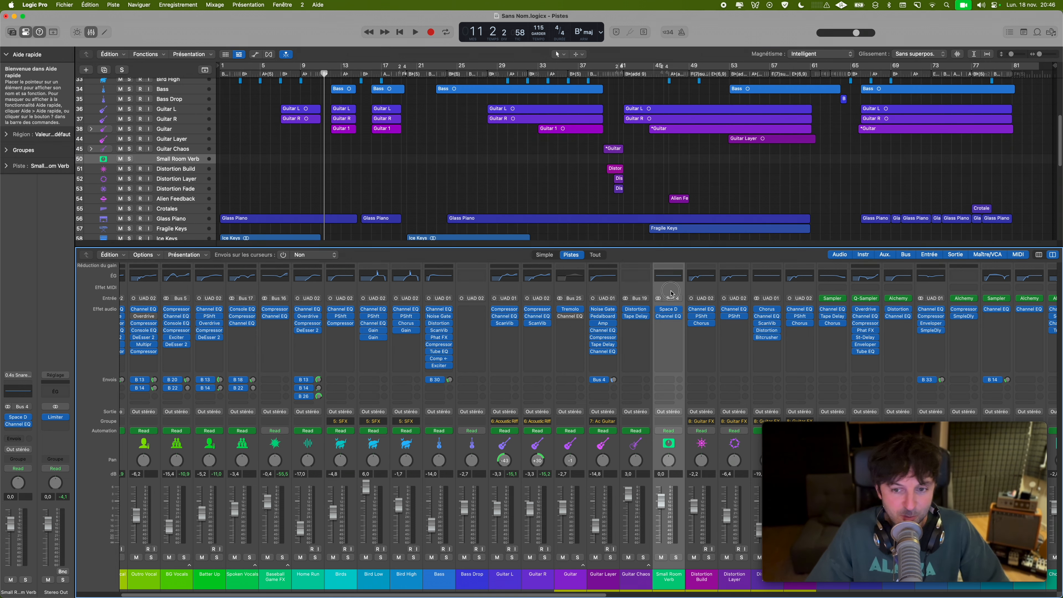
drag(671, 293, 446, 295)
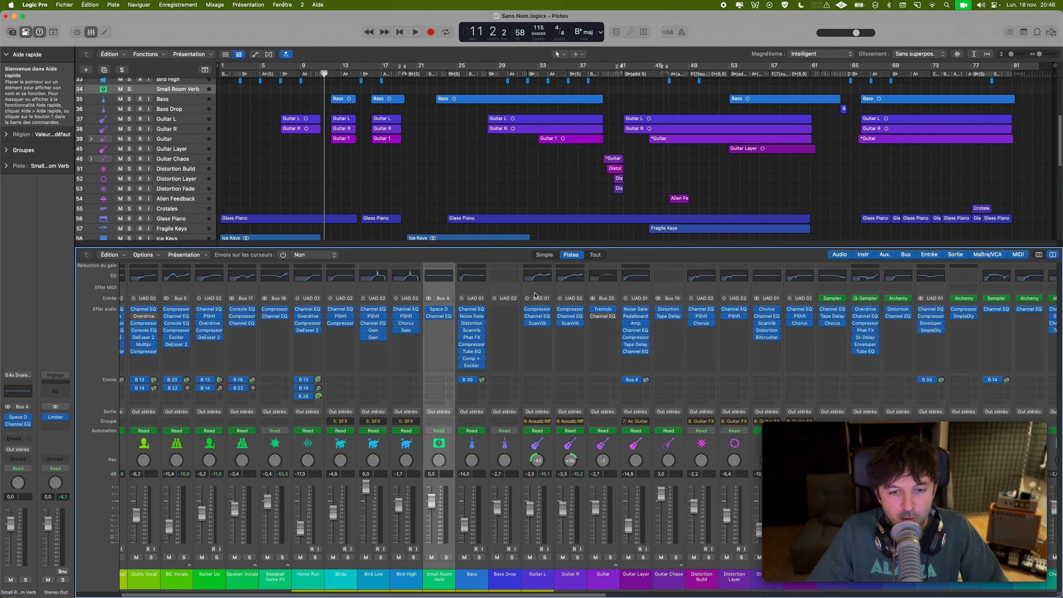
Step: Move the Small Room Verb, Bass Drop, Guitar and Guitar Chaos mixer channels together to between Baseball Game FX and Home Run
shift+click(613, 290)
shift+click(676, 291)
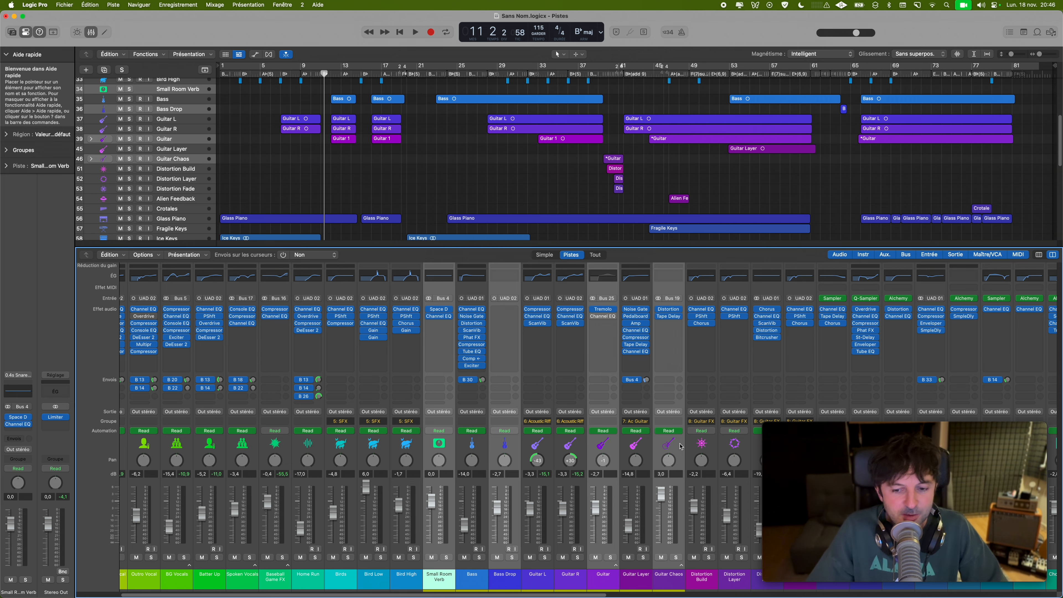
drag(679, 444, 406, 427)
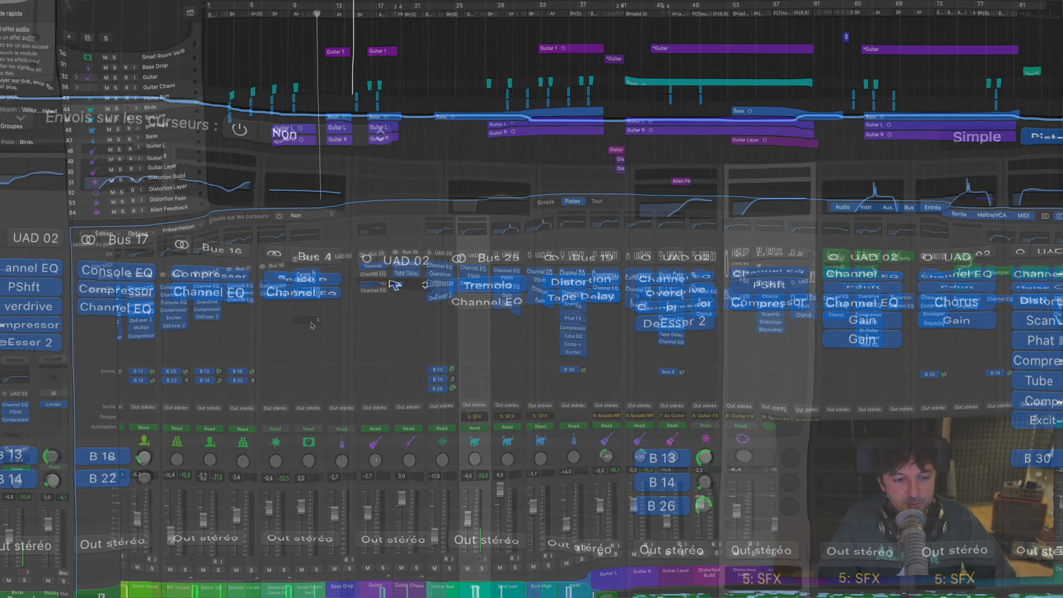
Step: Search the plug-ins for "comp" and "rev", and insert Delay Designer in the first audio effect slot of the Bass Drop channel
click(394, 286)
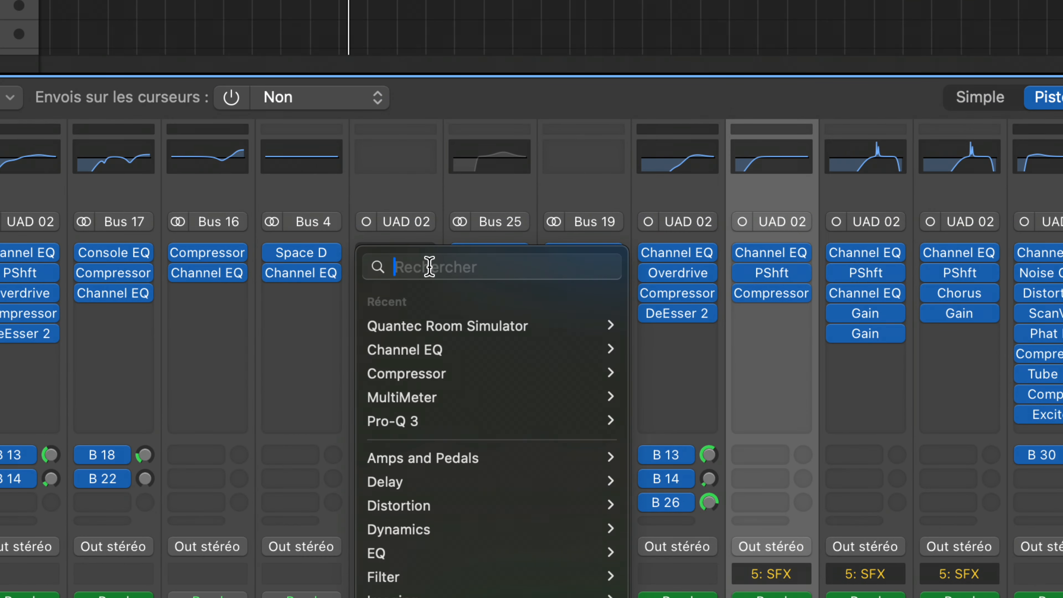
text(comp)
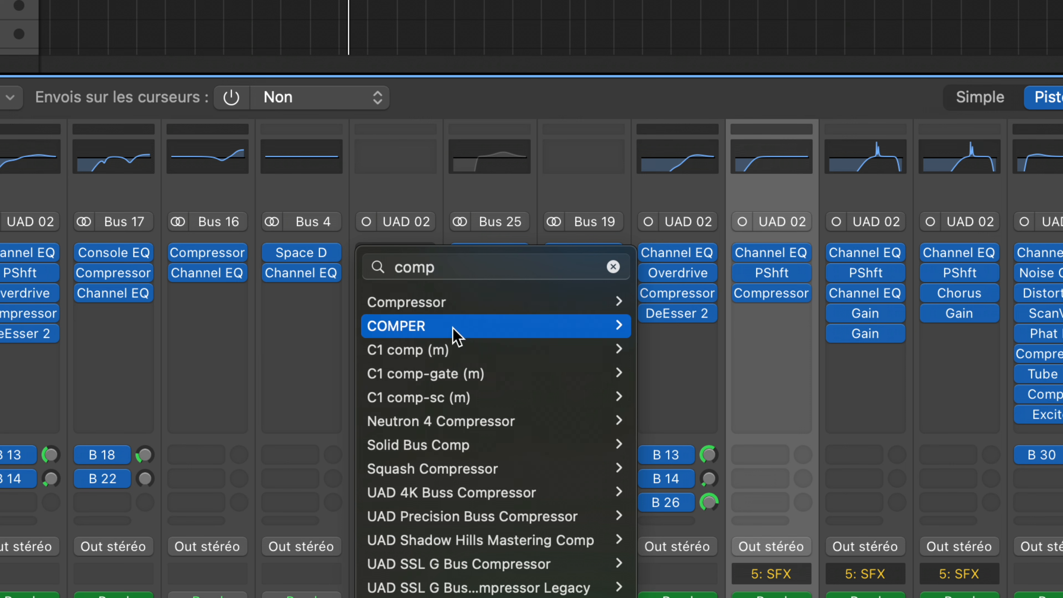
click(612, 266)
text(rev)
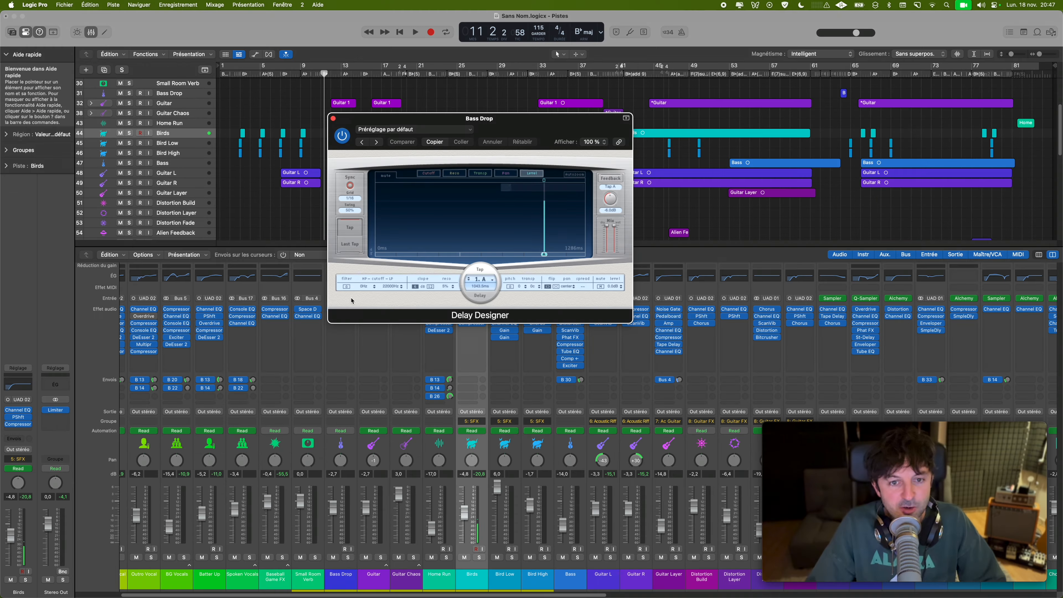
key(super+w)
Step: Replace the Channel EQ on the Guitar channel with a stereo Delay Designer, and close the plug-in window
click(381, 316)
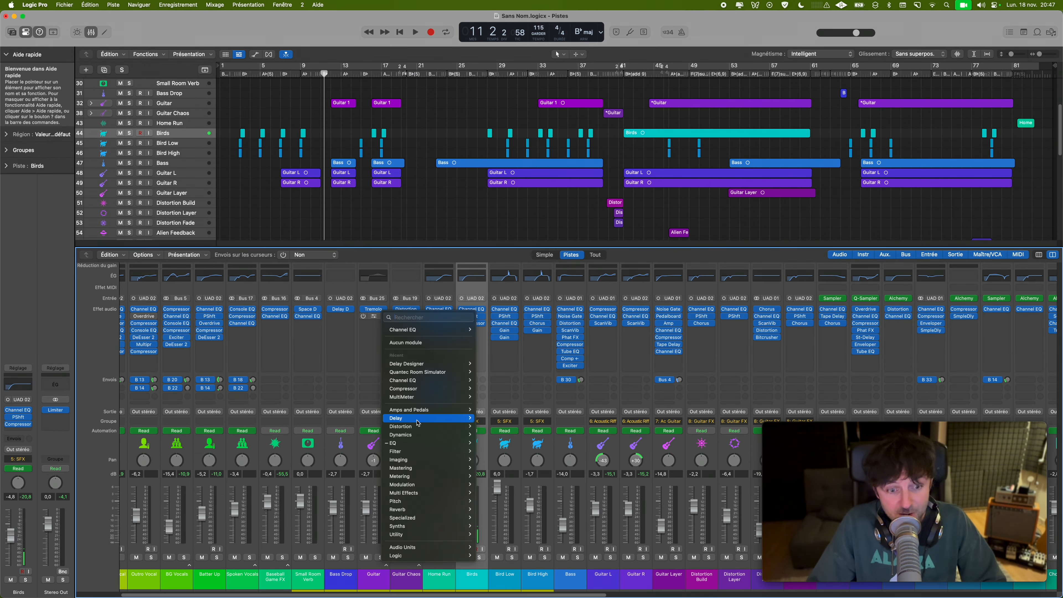
mouse_move(419, 418)
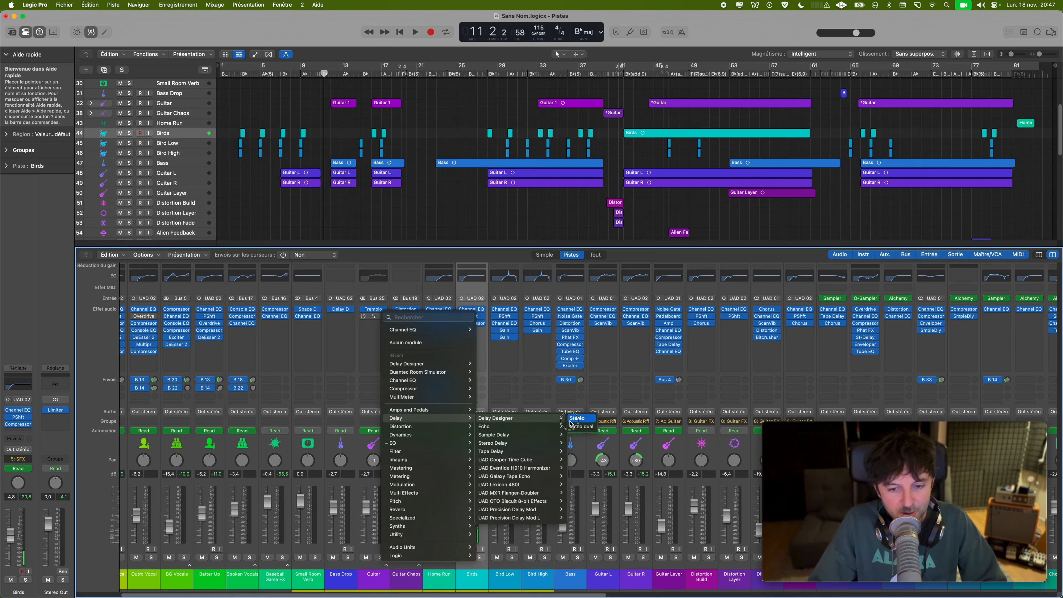
click(579, 418)
click(333, 118)
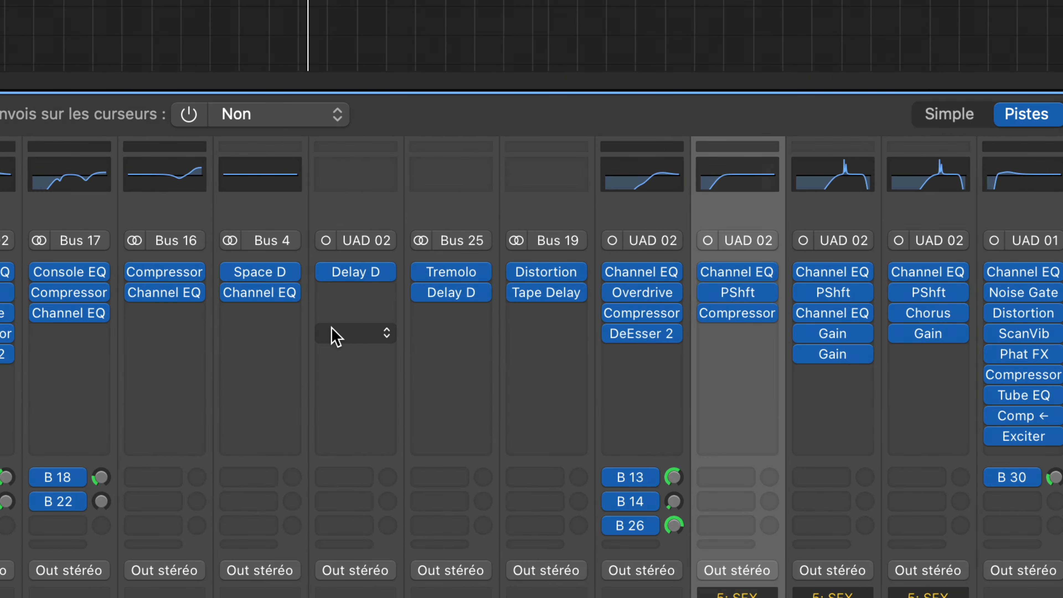
Step: Try removing the Tremolo and Delay Designer plug-ins from the Guitar channel
click(484, 272)
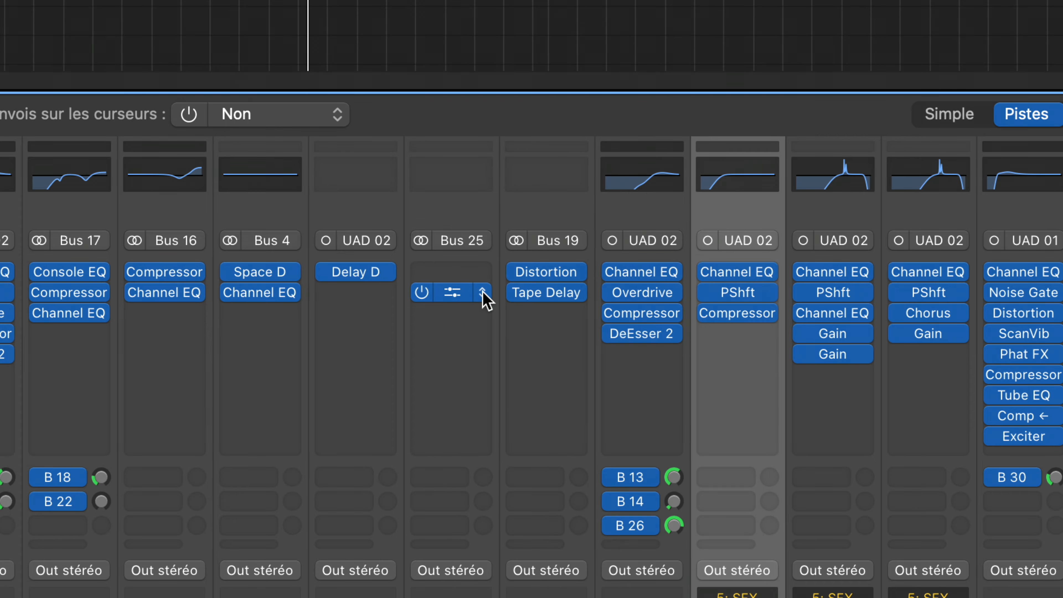
click(487, 294)
click(512, 361)
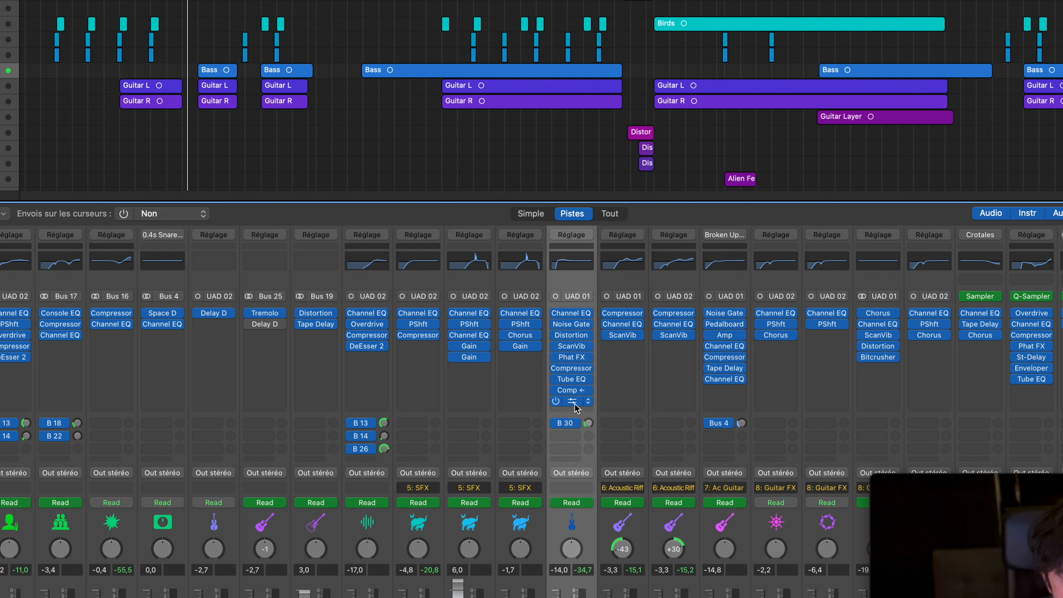
Step: Remove all effect plug-ins from the Bass channel at once, and undo the removal
click(571, 235)
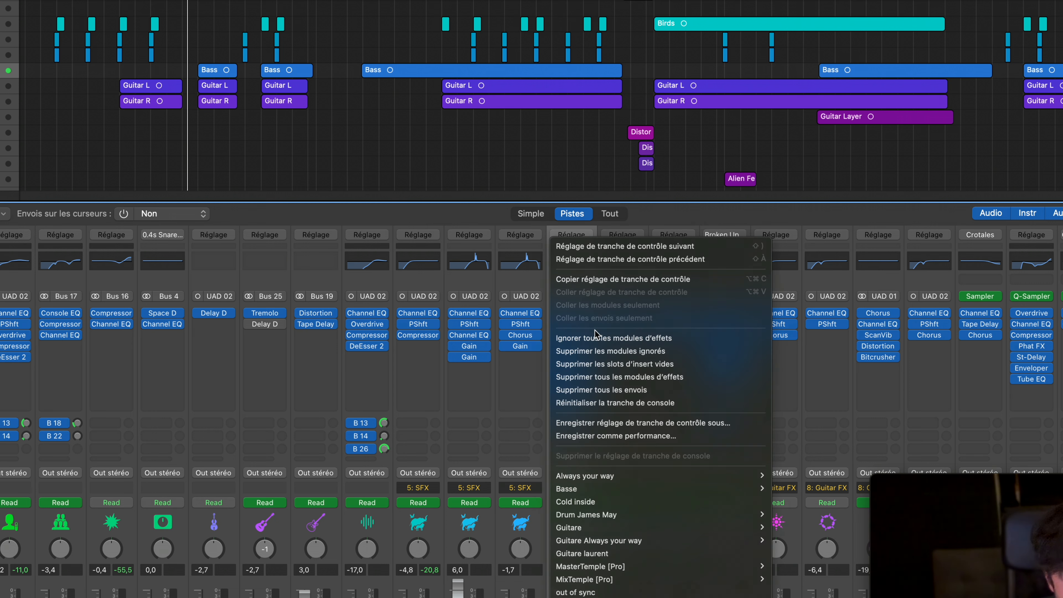
click(605, 379)
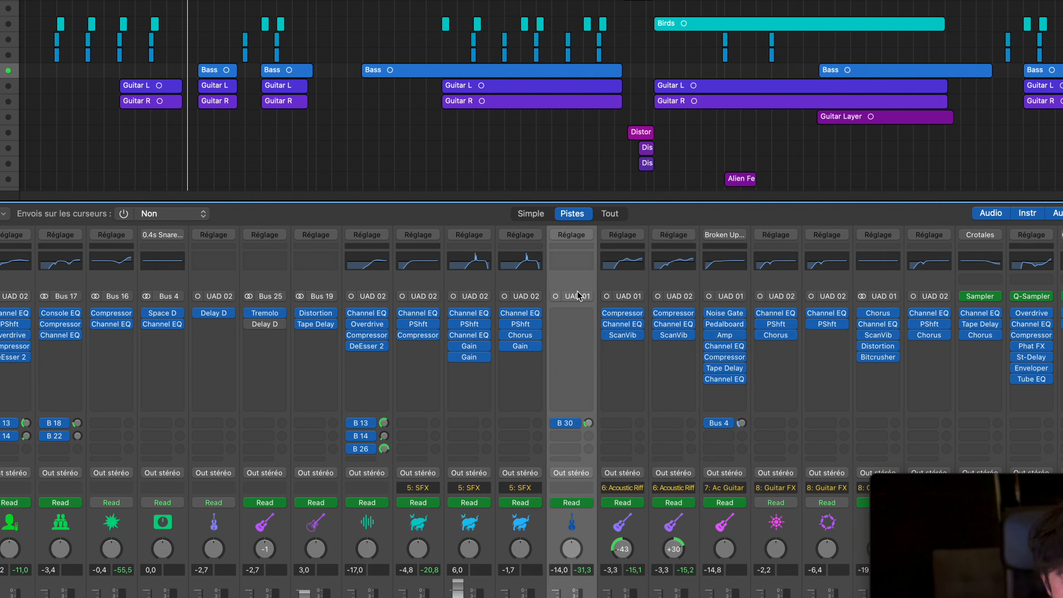
key(super+z)
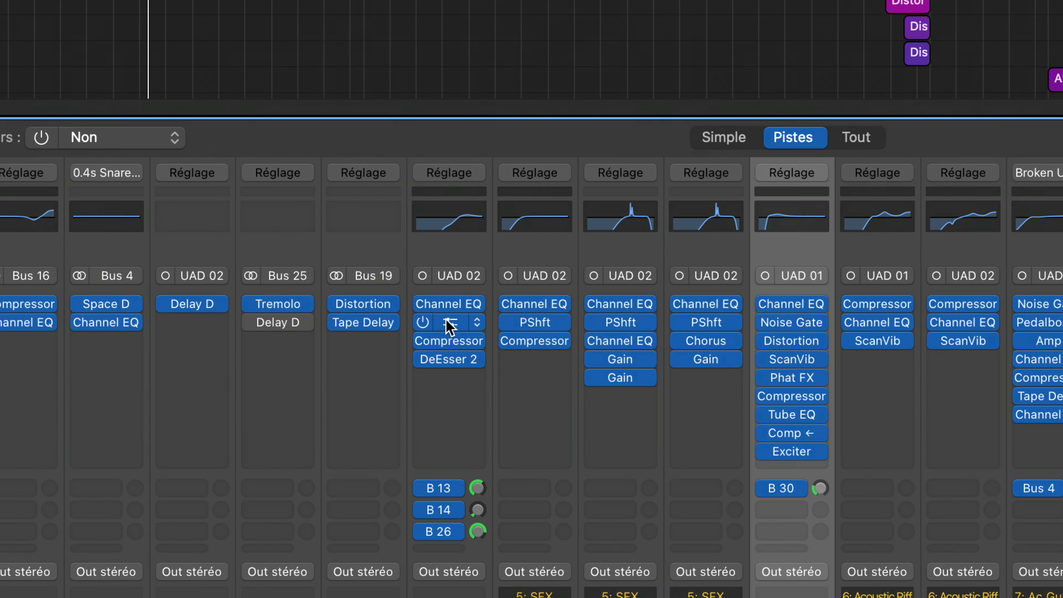
Step: Remove the Channel EQ, Overdrive, Compressor and DeEsser 2 plug-ins from the Home Run channel
mouse_move(458, 308)
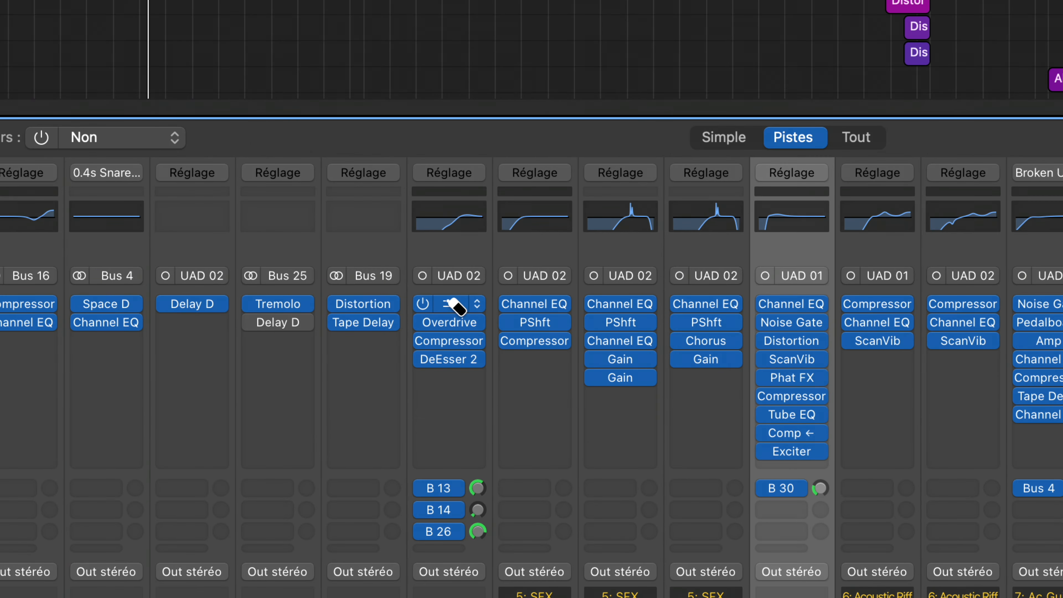
ctrl+super+click(453, 303)
ctrl+super+click(454, 321)
ctrl+super+click(454, 340)
ctrl+super+click(455, 361)
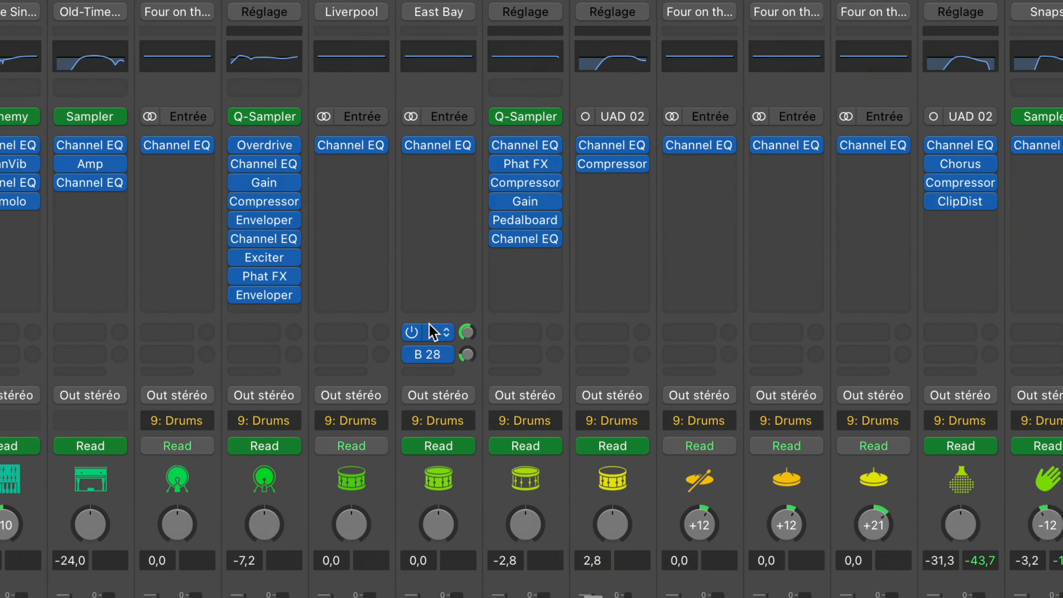
Step: Remove the Bus 27 and Bus 28 sends from the Snare Acoustic channel
mouse_move(437, 351)
ctrl+super+click(439, 335)
ctrl+super+click(440, 355)
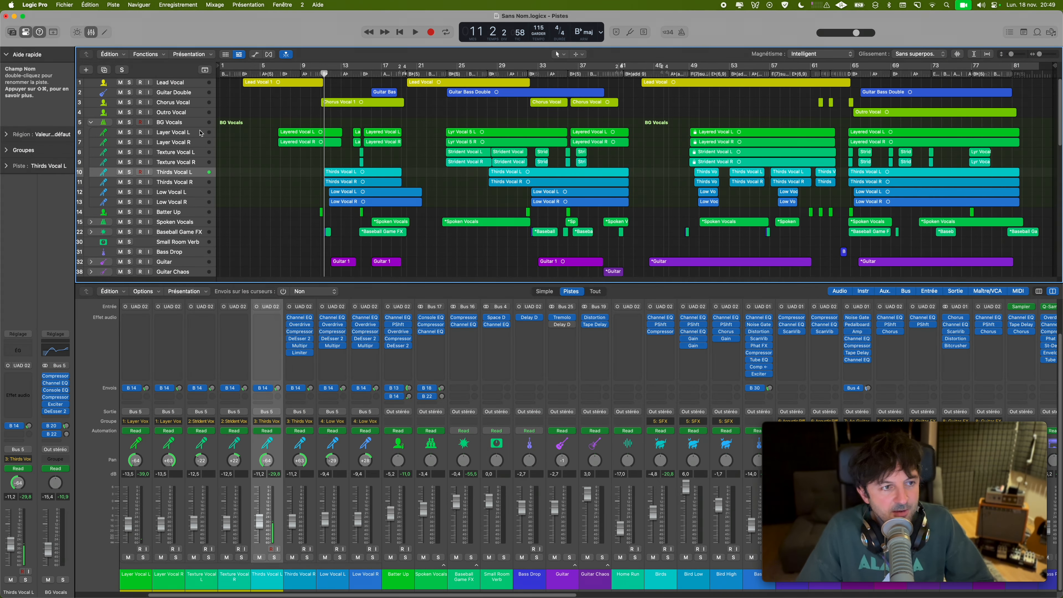
Step: Add a Channel EQ to all tracks from Layer Vocal L through Thirds Vocal L at once, and close its window
shift+click(198, 135)
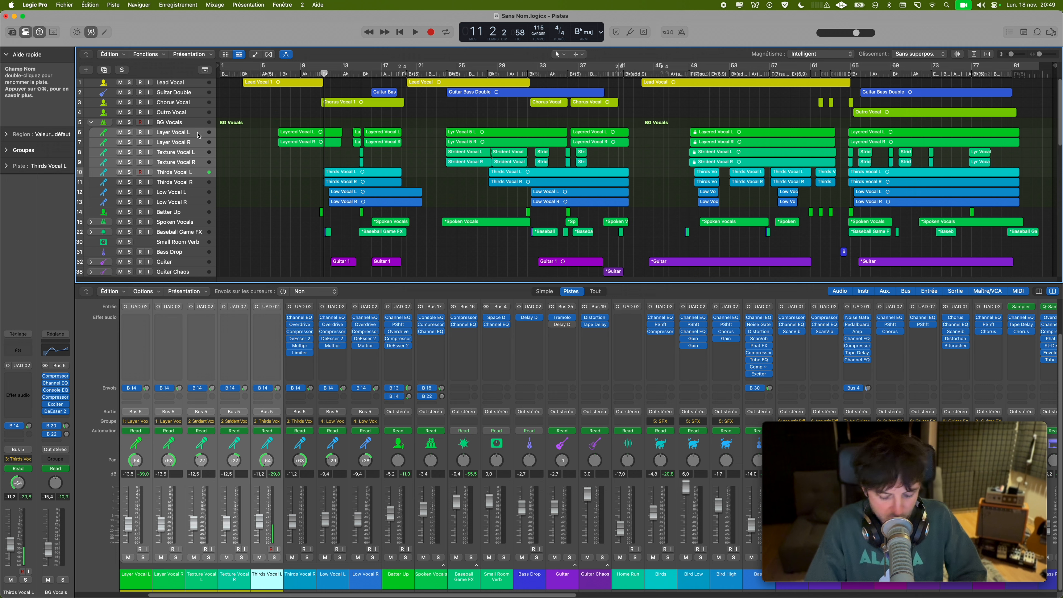
key(ctrl+shift+a)
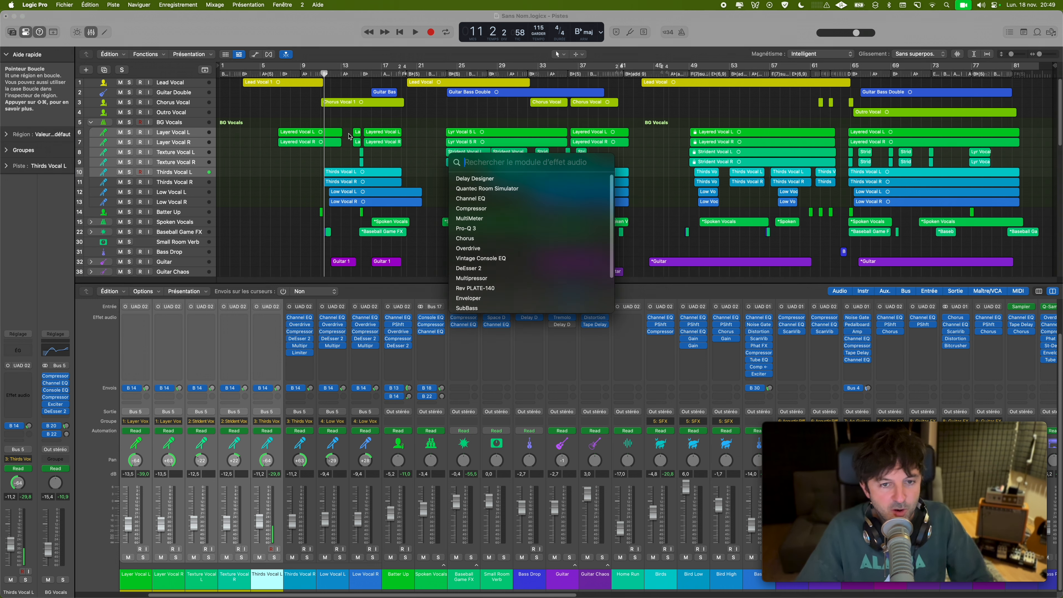
click(480, 201)
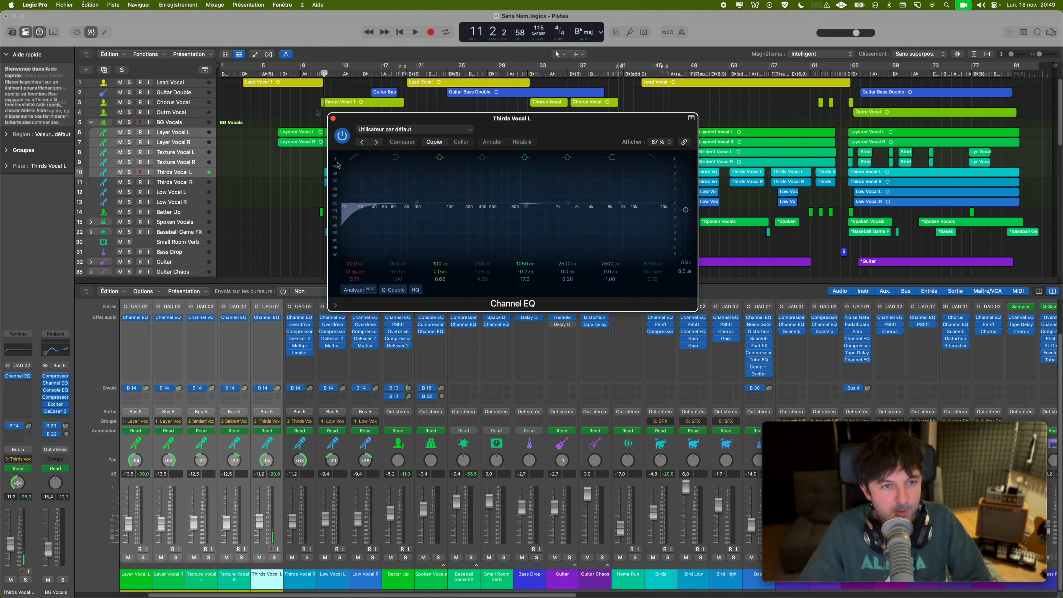
click(333, 119)
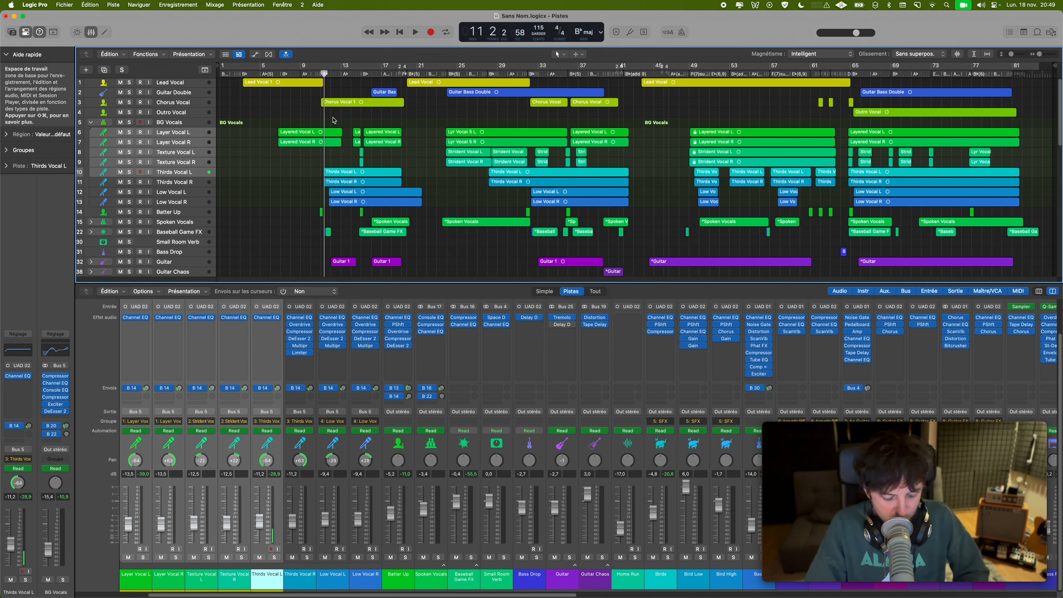
Step: Search the audio effects for "comp", add Compressor to the selected backing vocal tracks, and hide the mixer
key(shift+super+space)
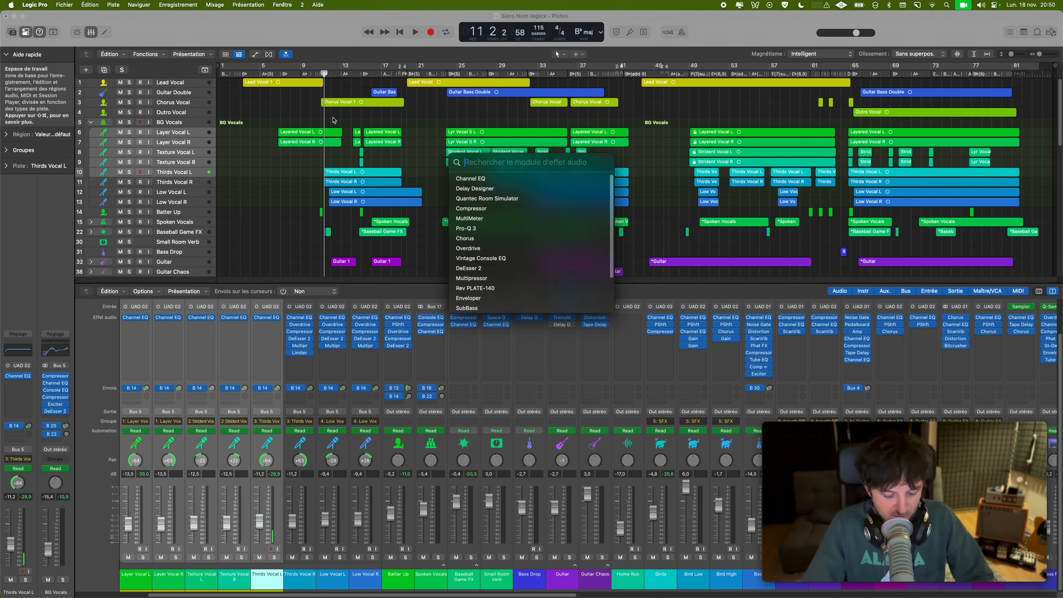
text(comp)
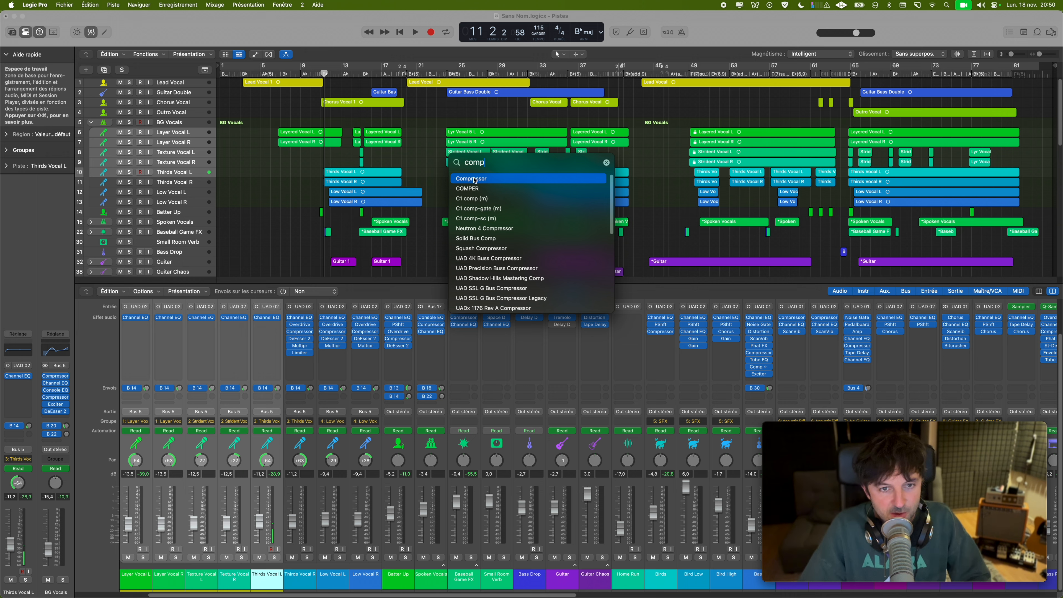
click(480, 179)
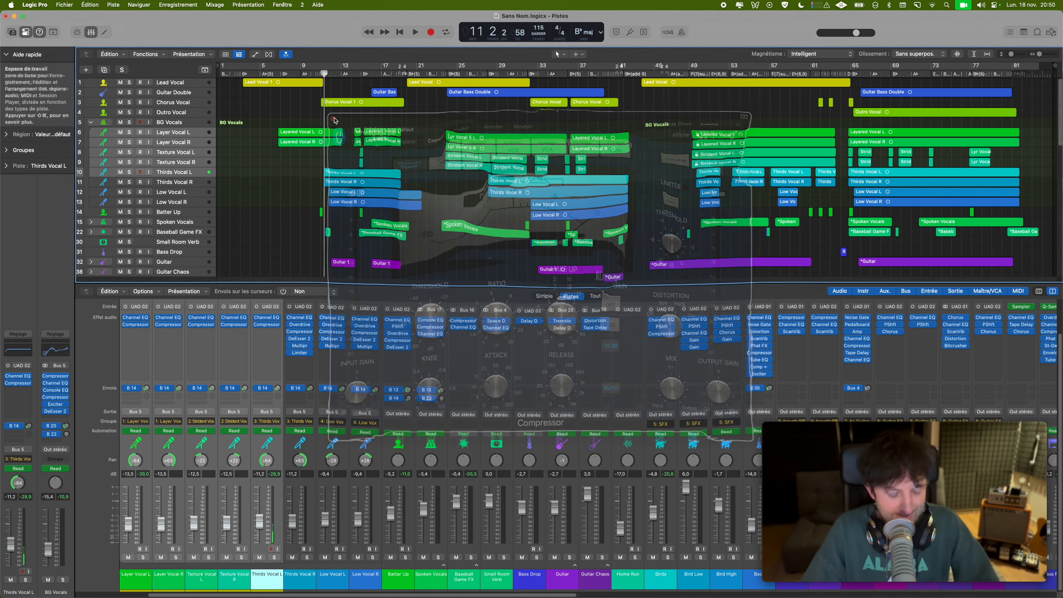
key(x)
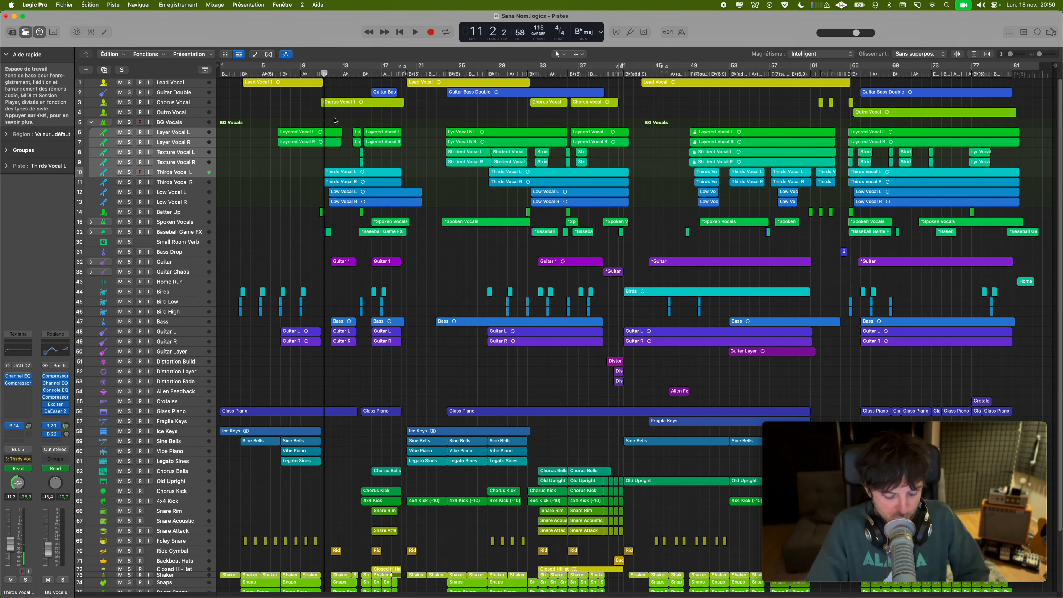
Step: Set the control bar's display to the custom layout (Personnaliser) and add the sample rate and buffer size to it
key(ctrl+shift+e)
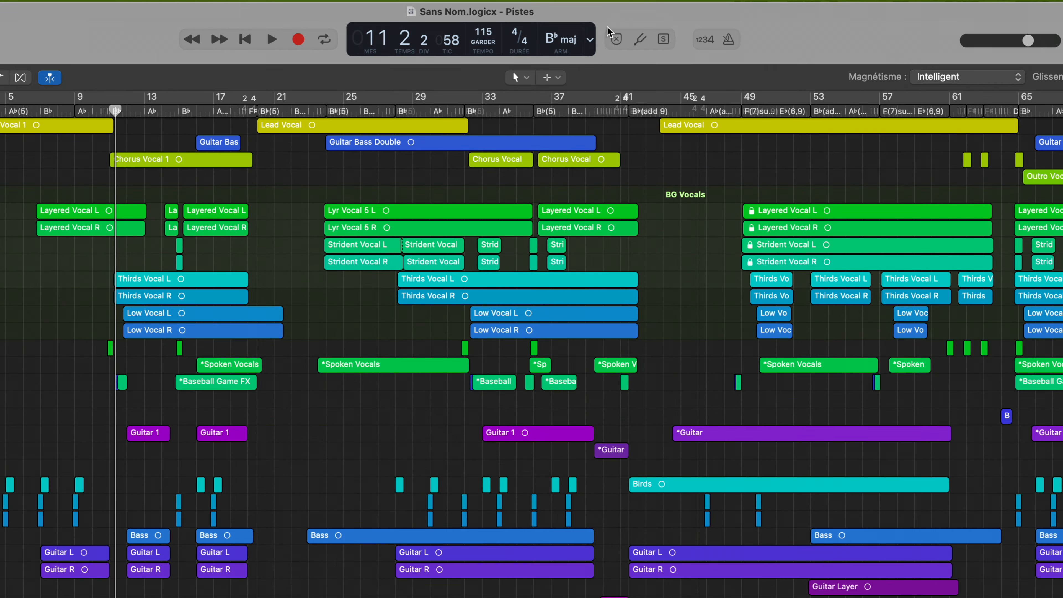
right_click(609, 27)
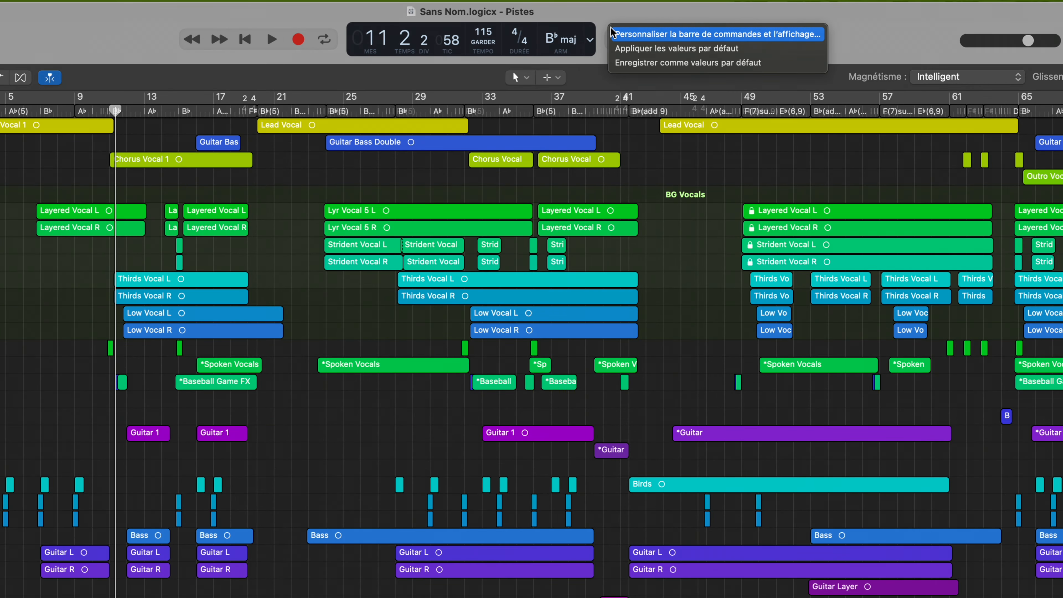
click(625, 35)
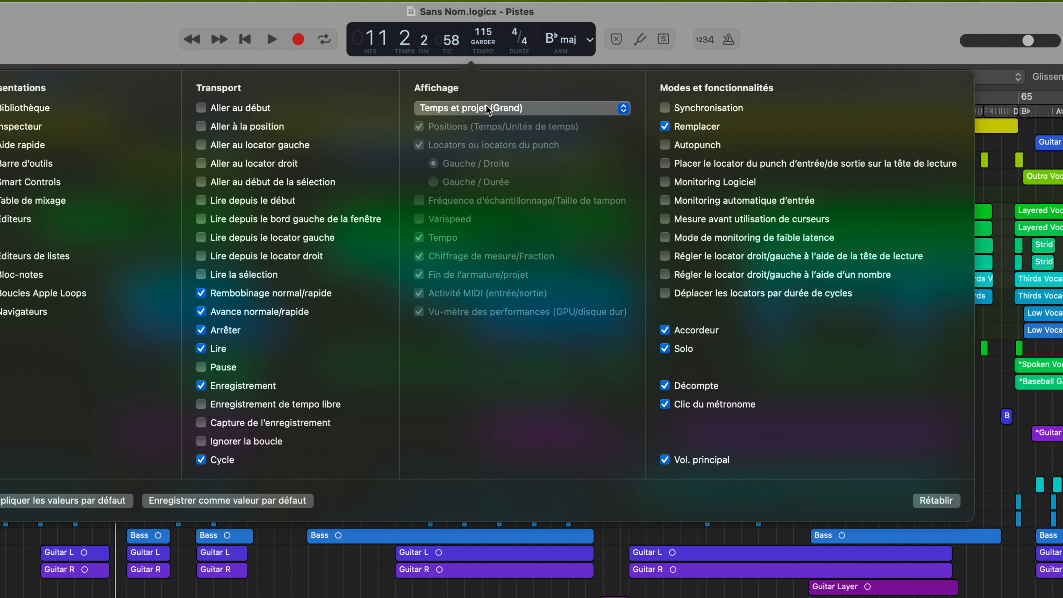
click(486, 107)
click(473, 187)
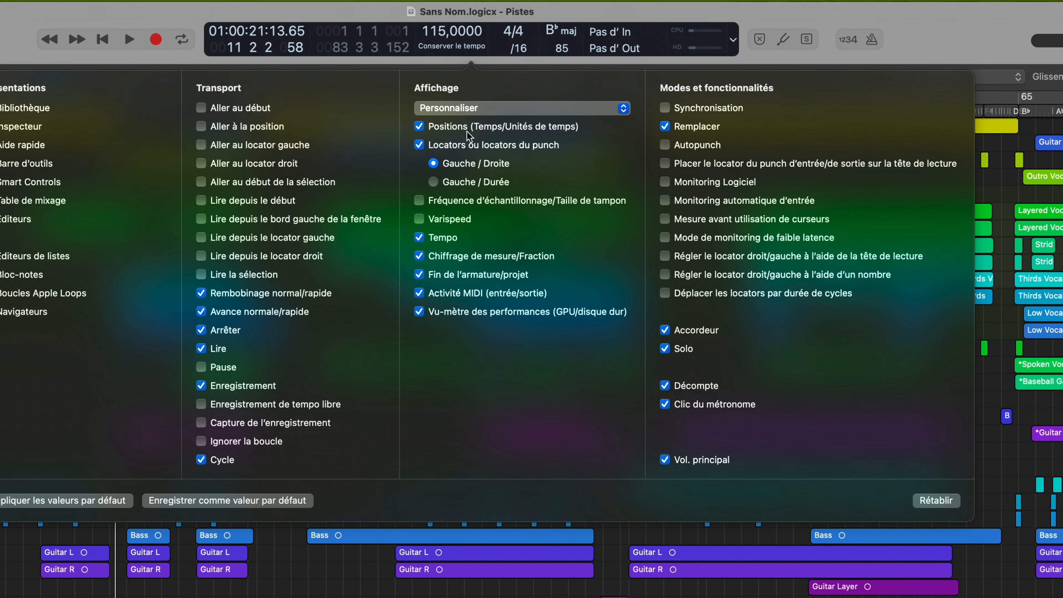
click(453, 201)
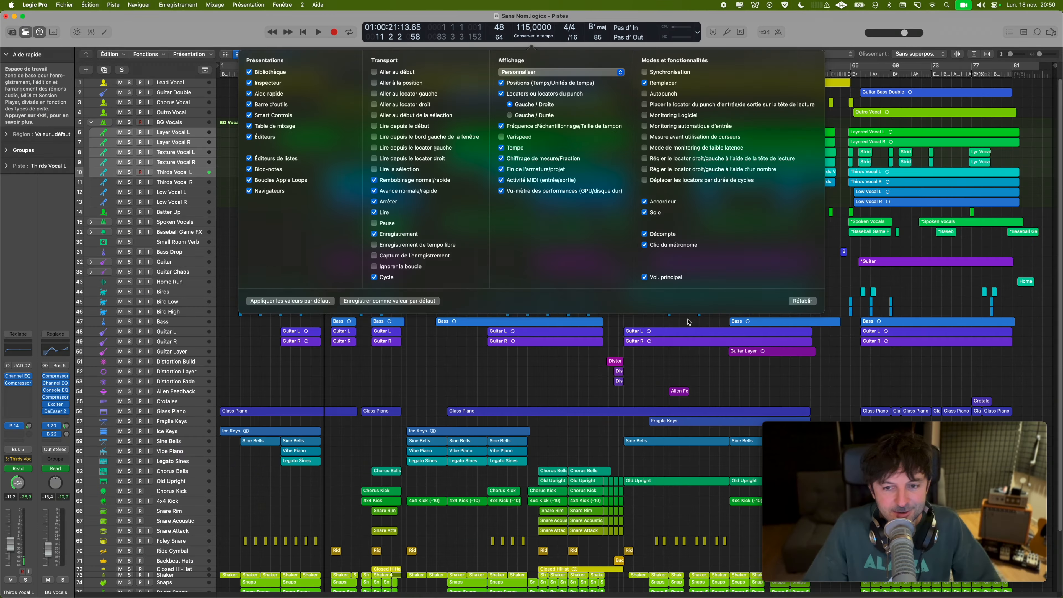
click(689, 320)
Step: Check the I/O buffer size in the audio device settings, close them, and access the same value in the control bar display
click(35, 5)
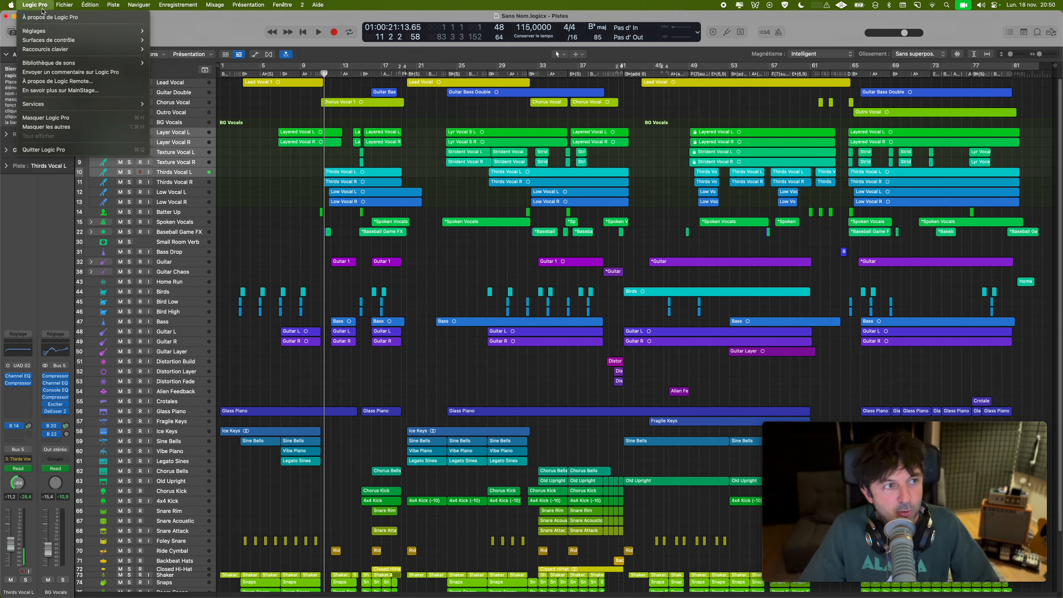
mouse_move(84, 31)
click(184, 40)
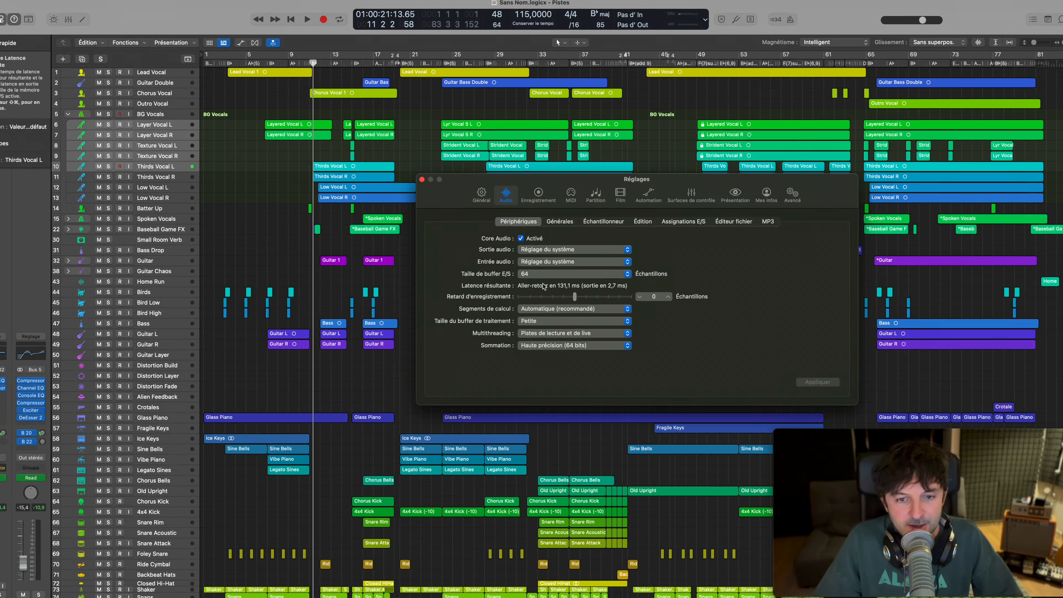
click(422, 179)
click(498, 23)
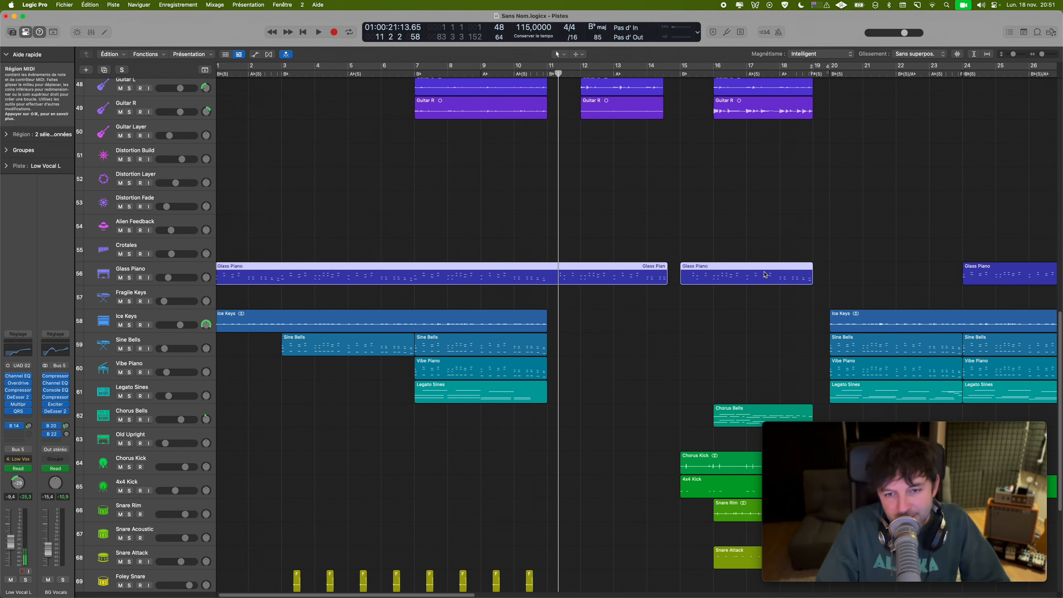
Step: Bounce the two selected Glass Piano regions in place to a new track with one file per region, and check the bounced regions
key(ctrl+b)
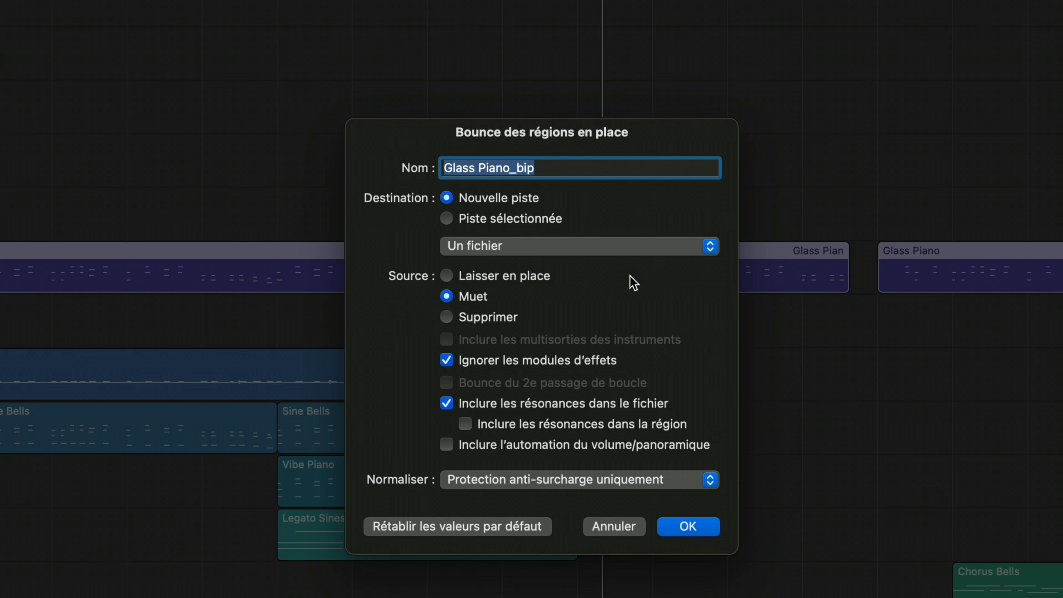
click(557, 247)
click(537, 289)
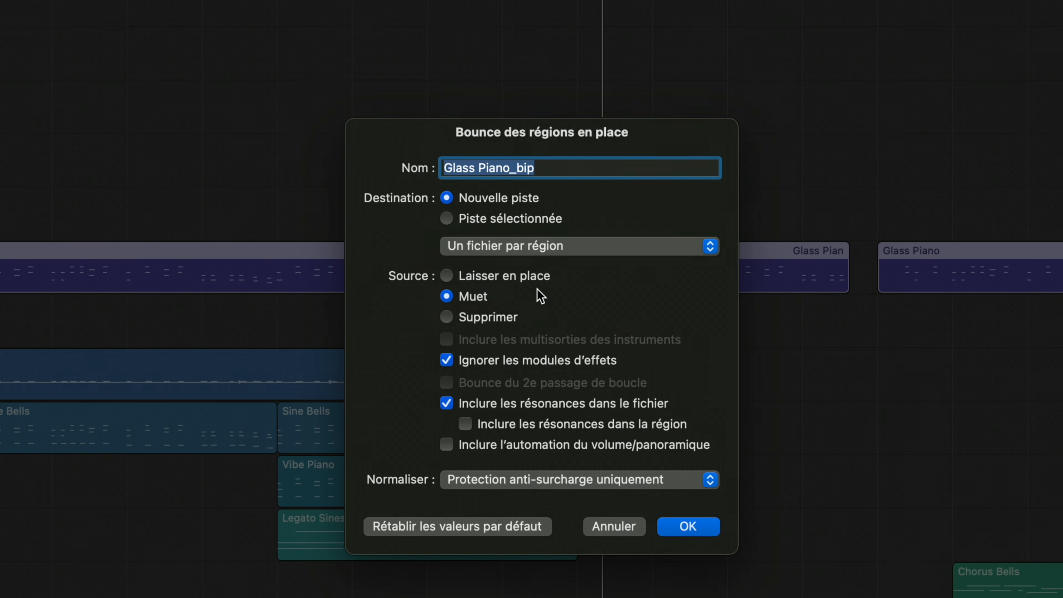
click(689, 530)
click(636, 301)
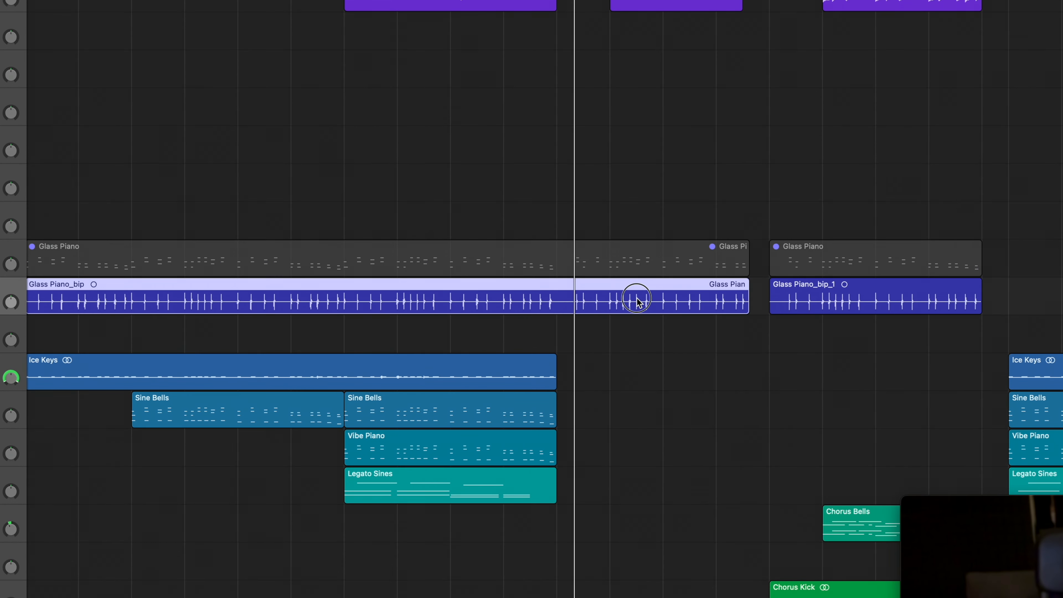
click(854, 288)
click(683, 293)
scroll(683, 295, left, 2)
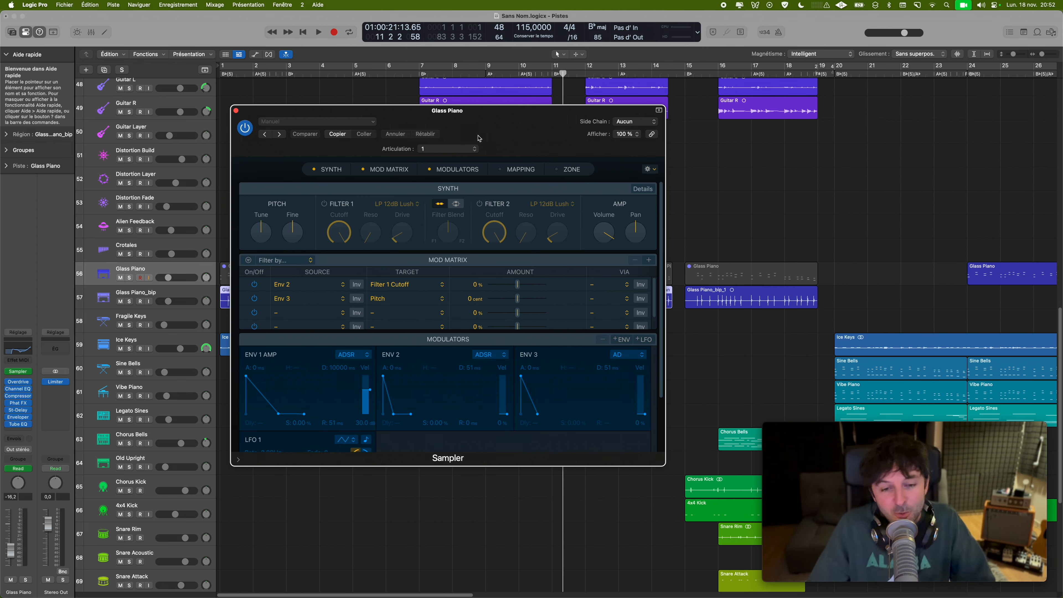
Step: Start saving the Glass Piano Sampler setting with its audio data, and choose the consolidation option
click(309, 121)
click(331, 245)
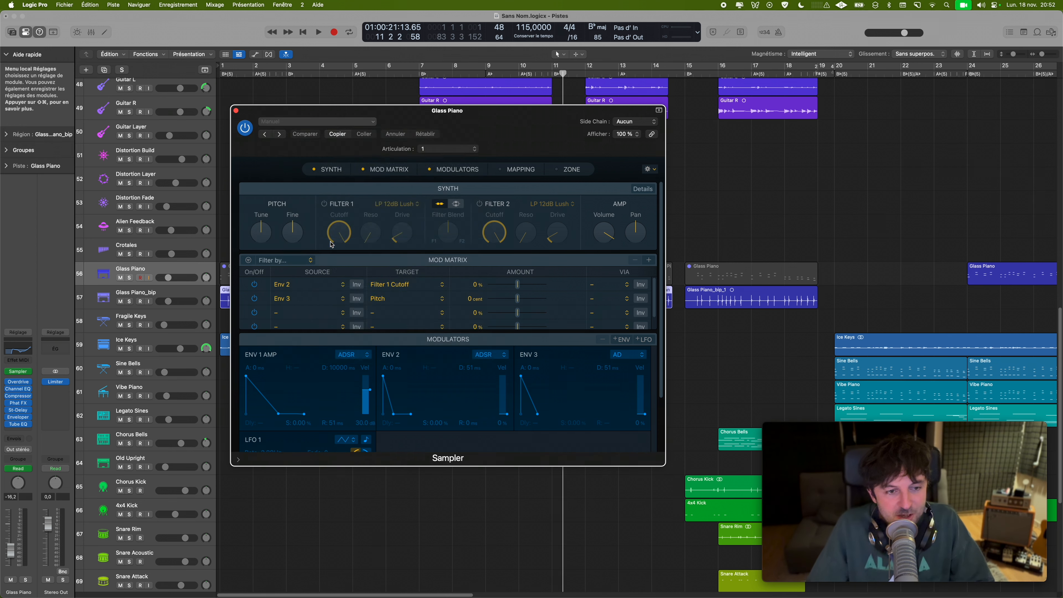
click(493, 405)
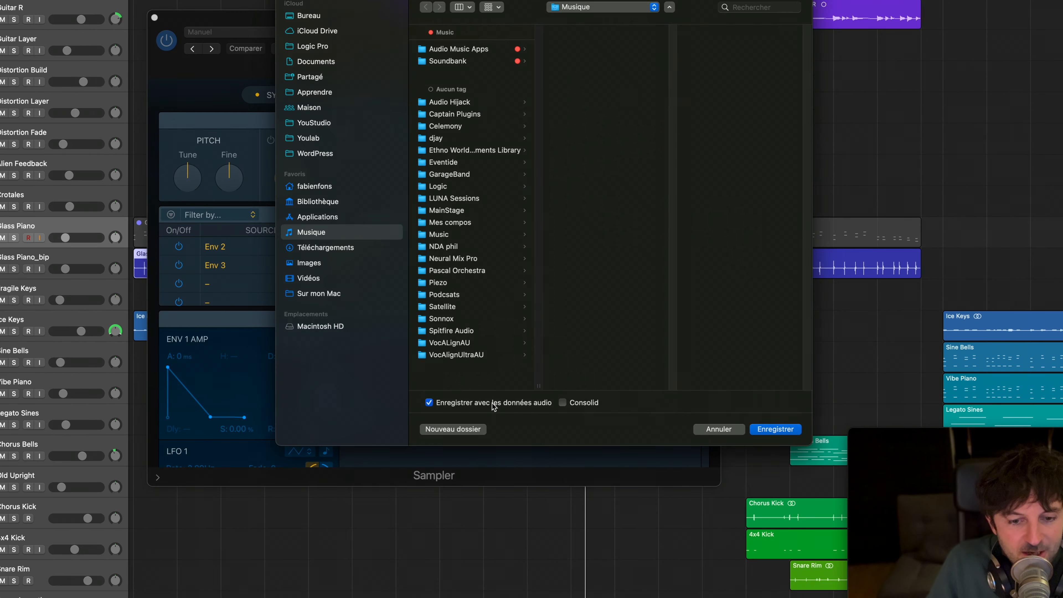
click(562, 403)
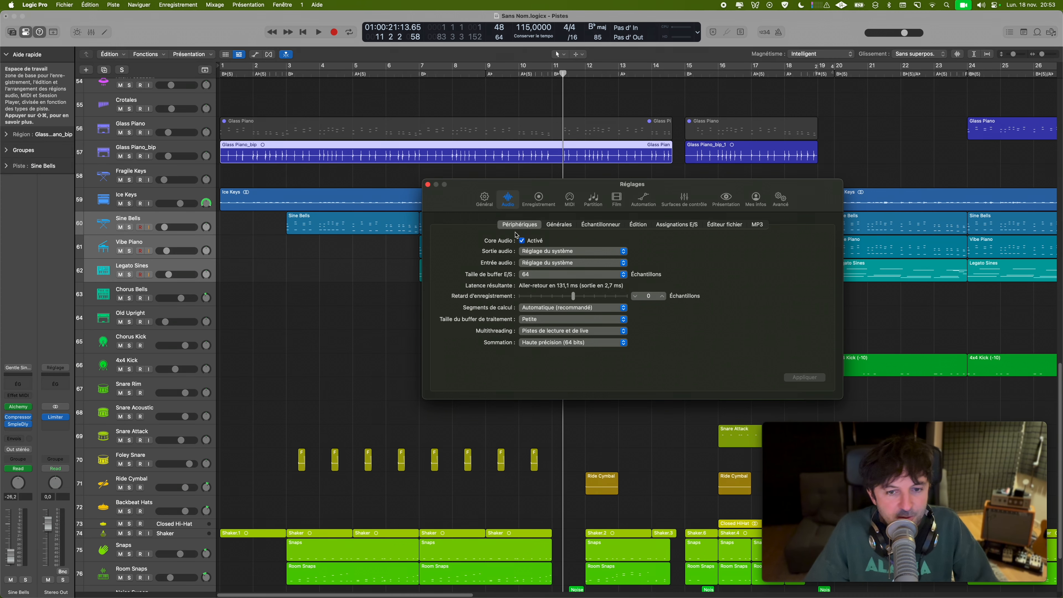
Step: Set MIDI auto record-enabling to the active track only (Vers la piste active), and manually arm Sine Bells, Vibe Piano and Legato Sines
click(539, 198)
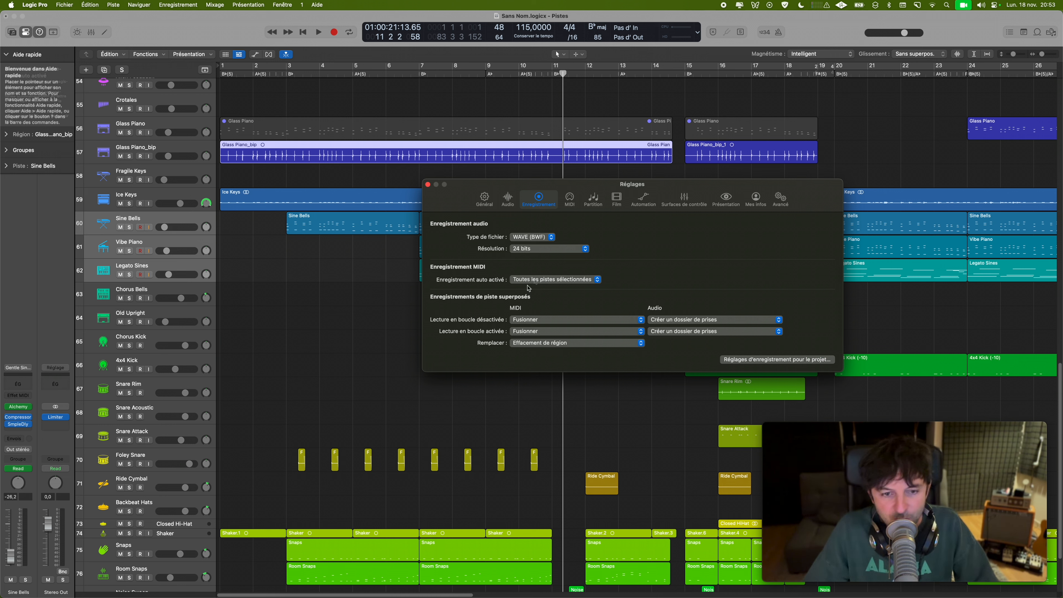
click(545, 281)
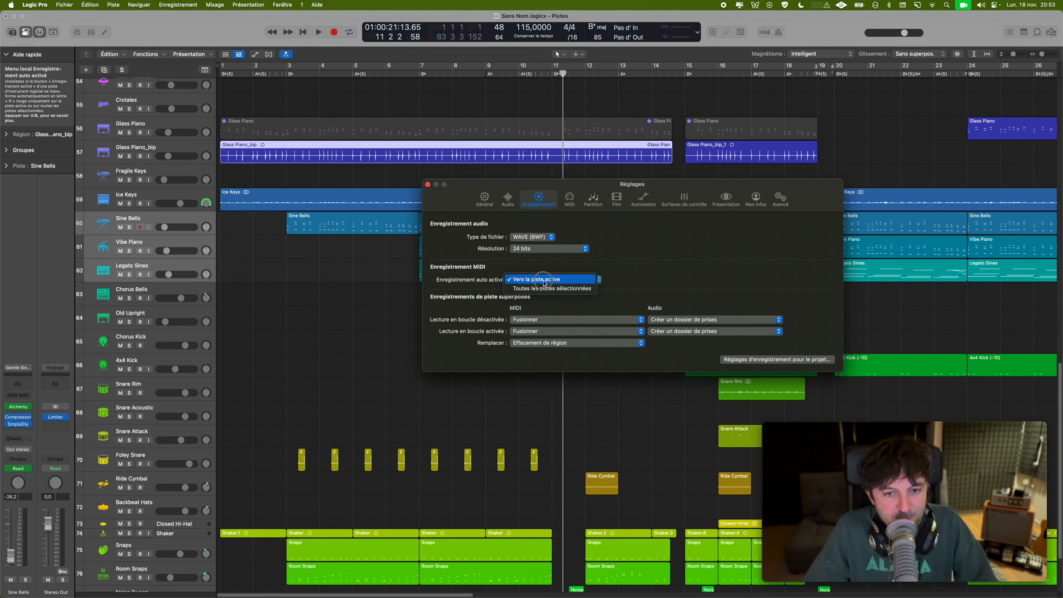
click(544, 281)
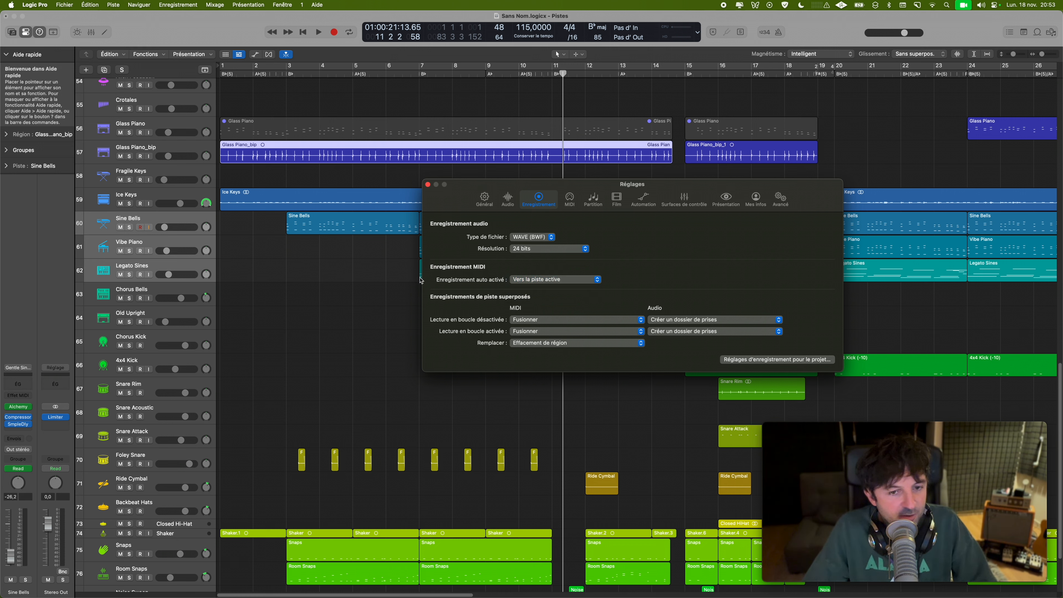
click(193, 267)
shift+click(192, 267)
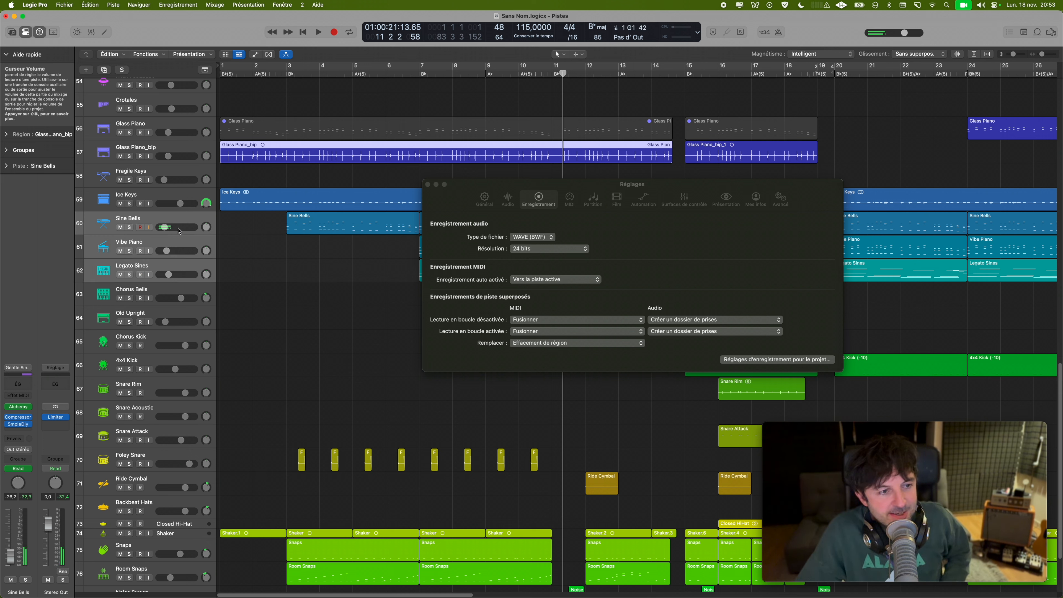
click(140, 227)
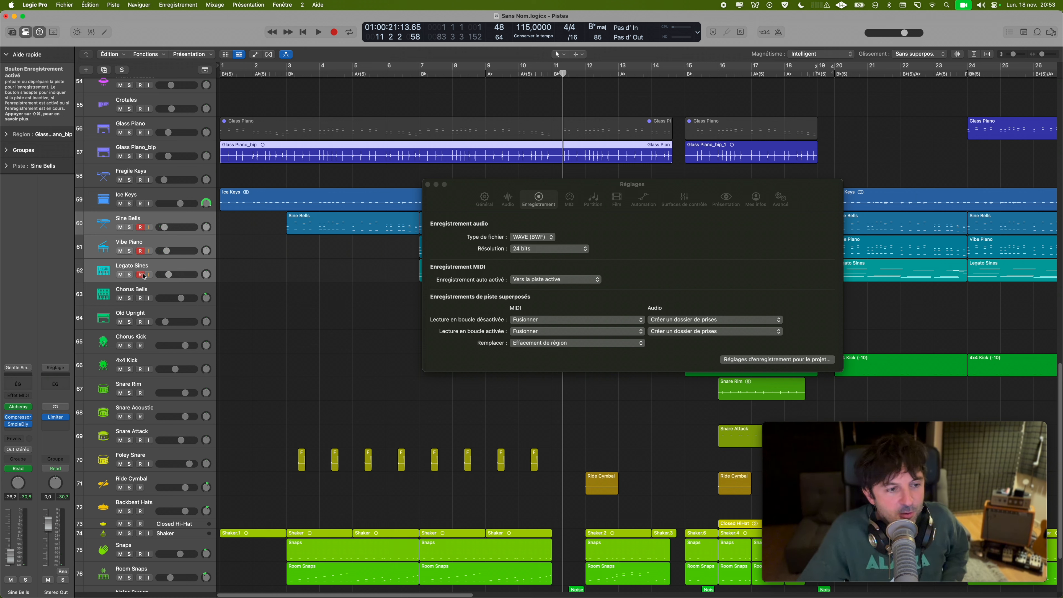
Step: Set MIDI auto record-enabling to all selected tracks (Toutes les pistes sélectionnées)
click(555, 279)
click(555, 289)
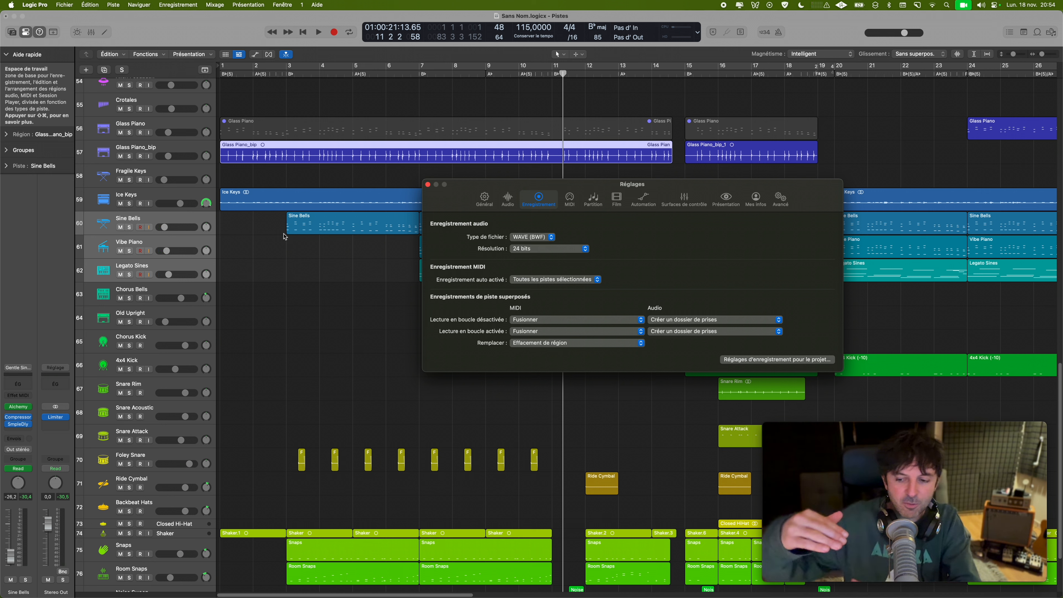
click(555, 279)
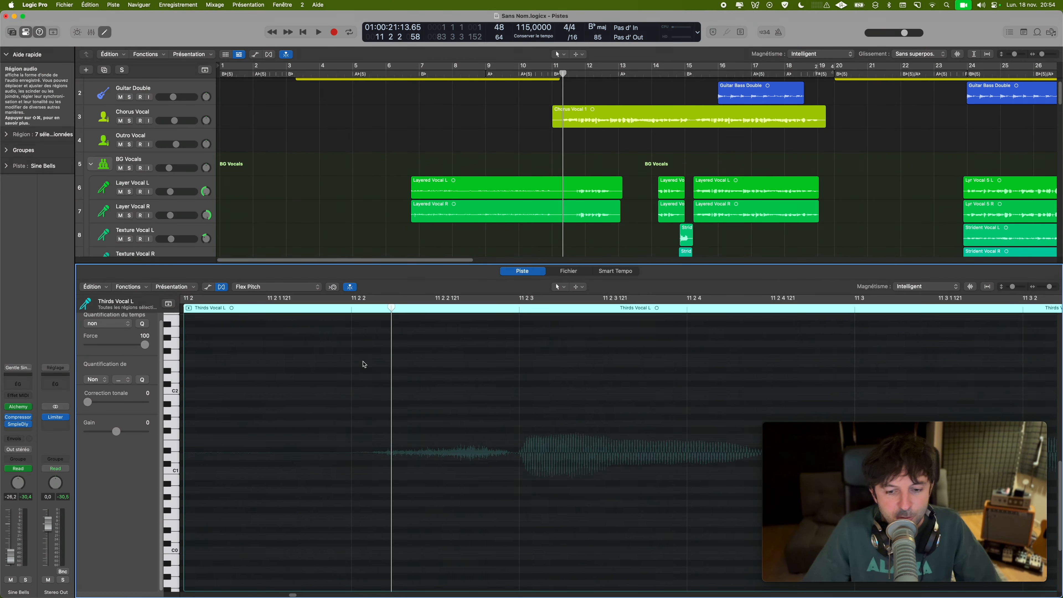
Step: Join the two adjacent Flex Pitch notes around position 12 3 of Thirds Vocal L with the Join tool (Outil Relier)
scroll(363, 364, up, 8)
scroll(363, 364, right, 15)
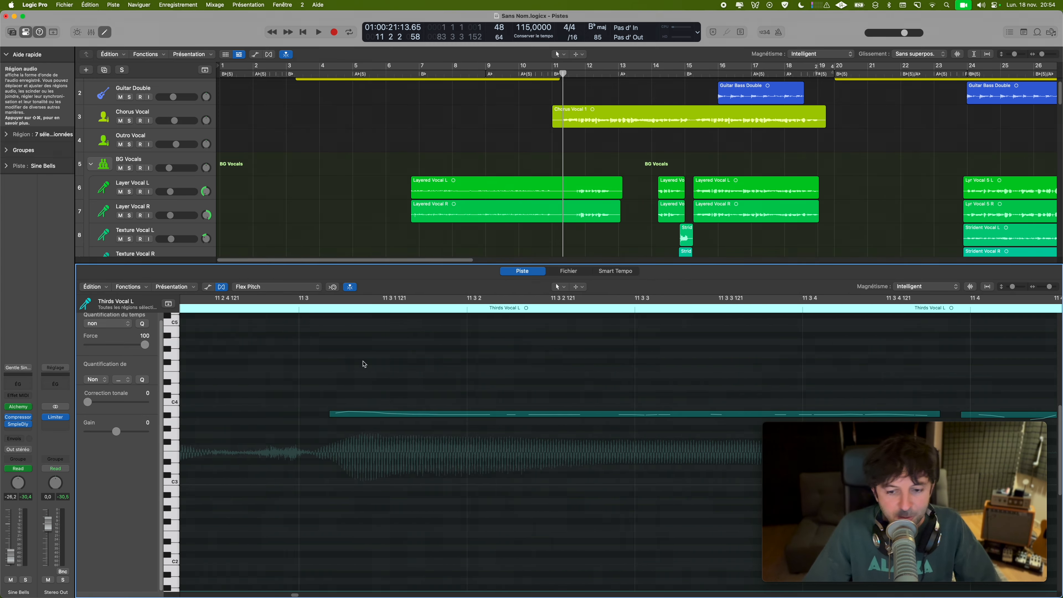
scroll(363, 361, right, 4)
key(super+Left)
key(super+Left)
key(super+Left)
key(super+Left)
key(super+Left)
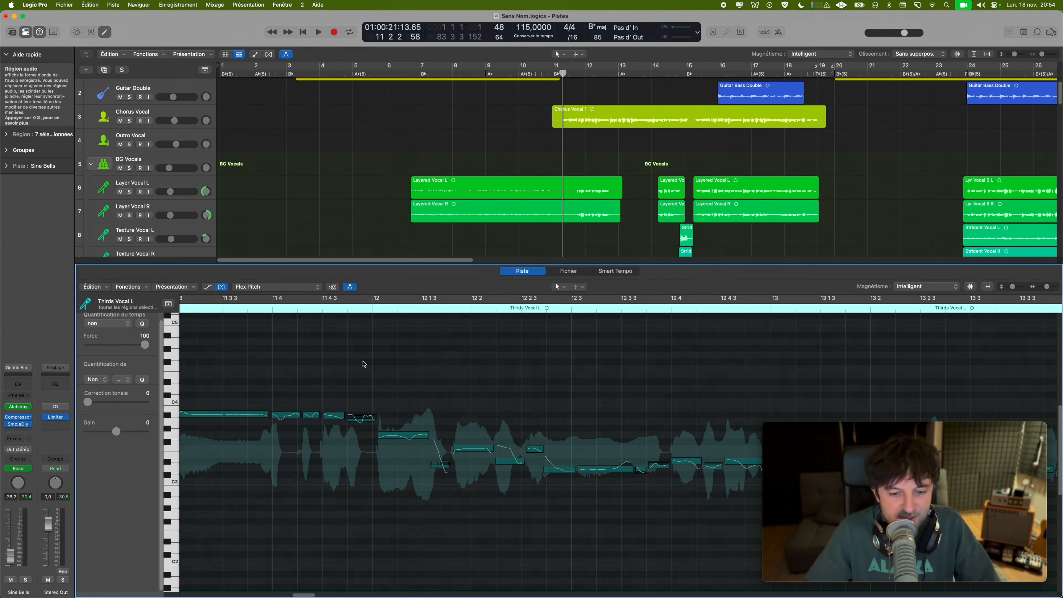
scroll(364, 364, right, 5)
click(402, 459)
shift+click(447, 468)
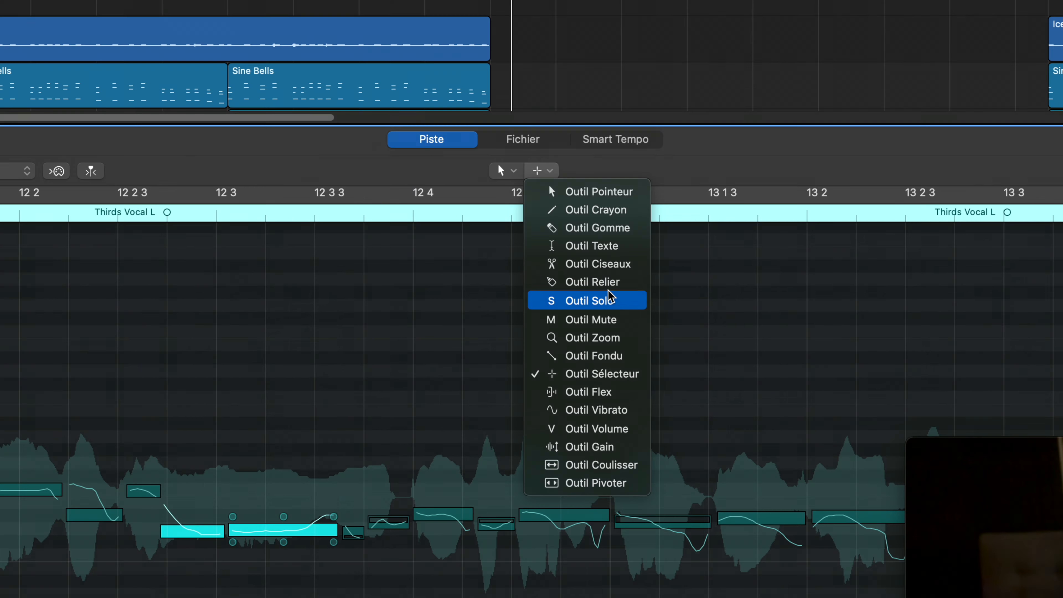
click(612, 343)
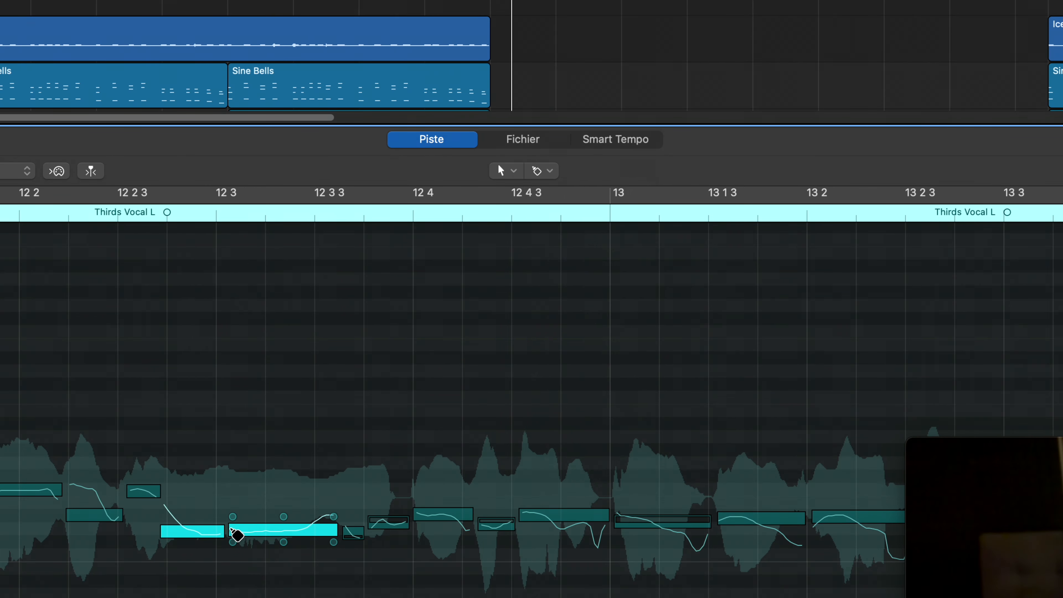
click(216, 532)
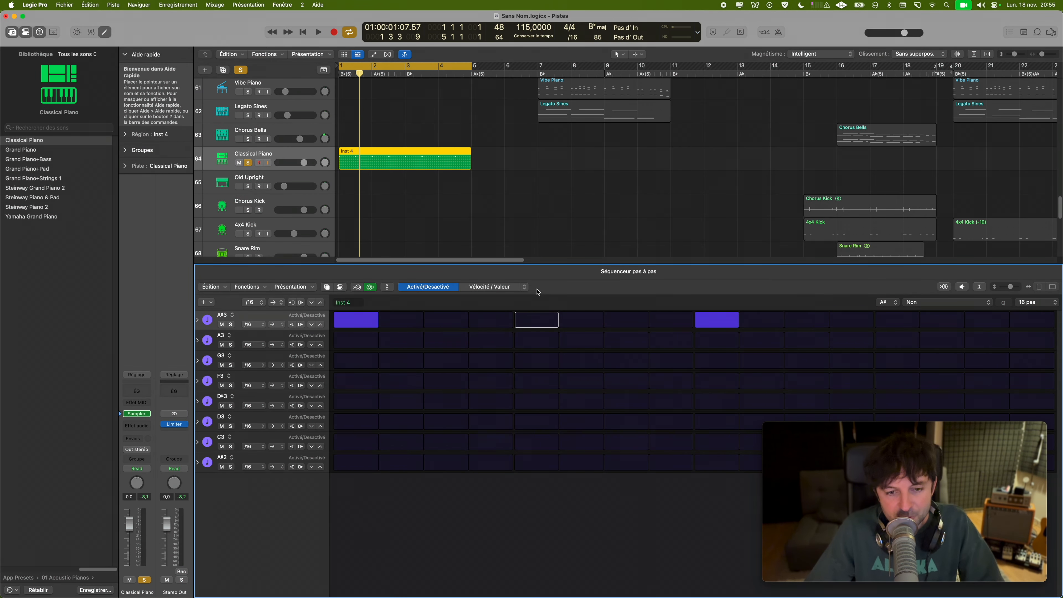
Step: Switch the step sequencer's edit mode to step rate (Fréquence de pas) and change the rate of the first A#3 step
click(491, 286)
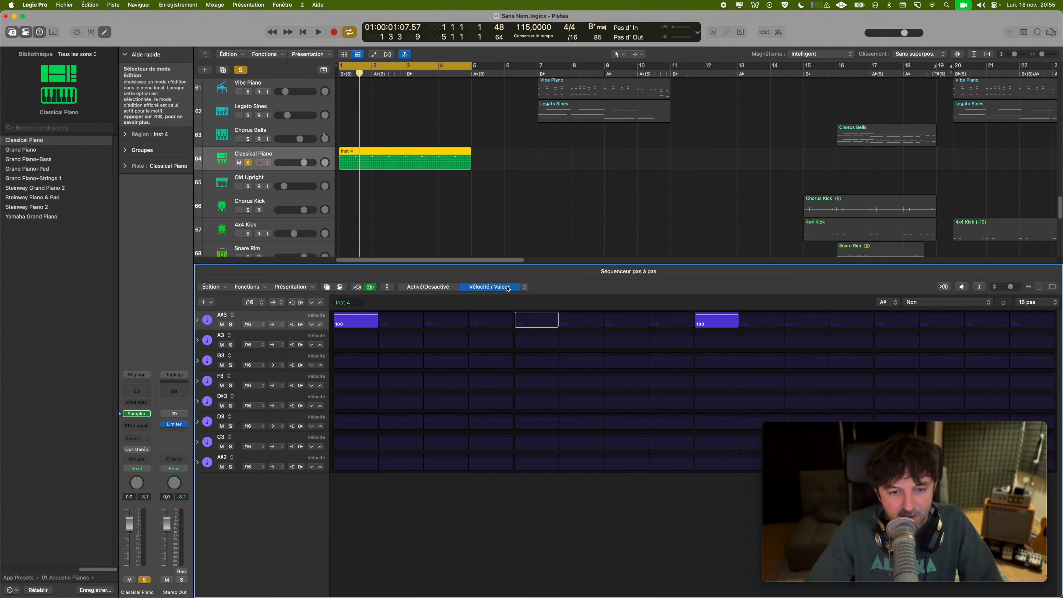
click(522, 286)
click(550, 371)
drag(363, 327, 362, 331)
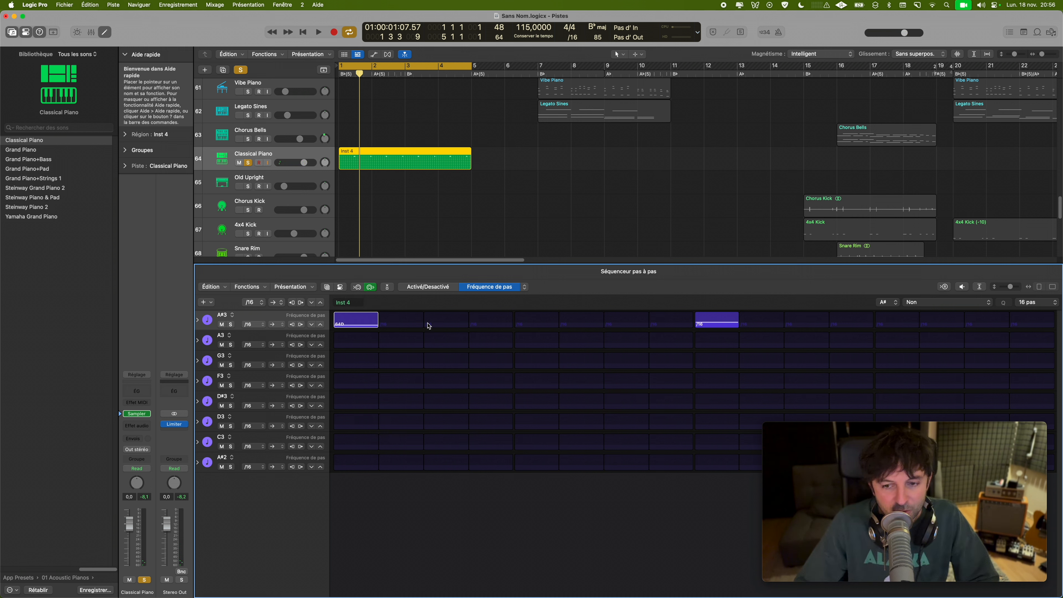
Step: Audition the Classical Piano pattern and set the step rate of the ninth A#3 step to /4
key(space)
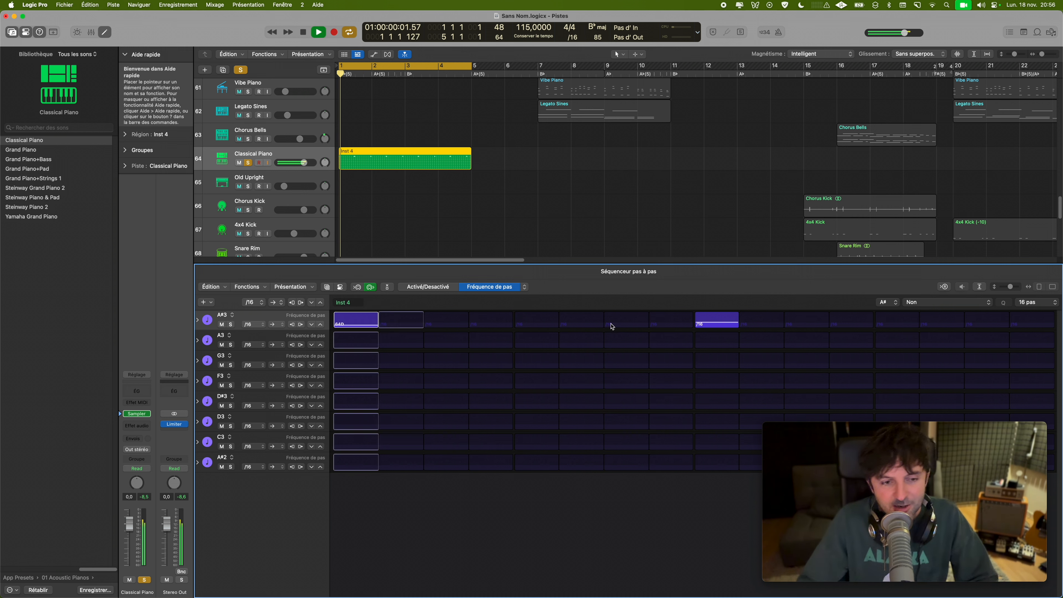
key(space)
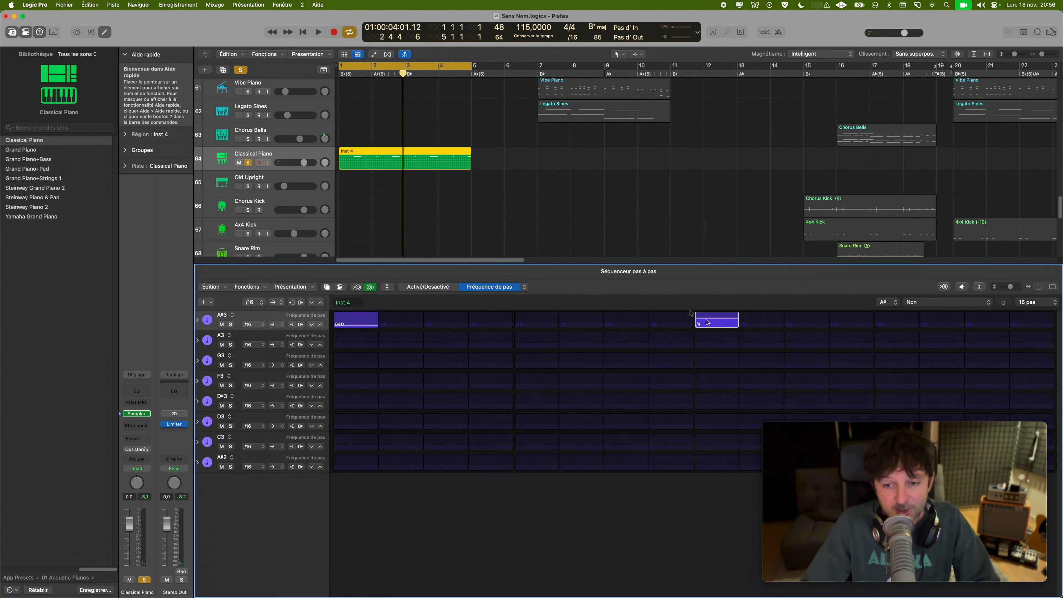
key(space)
key(space)
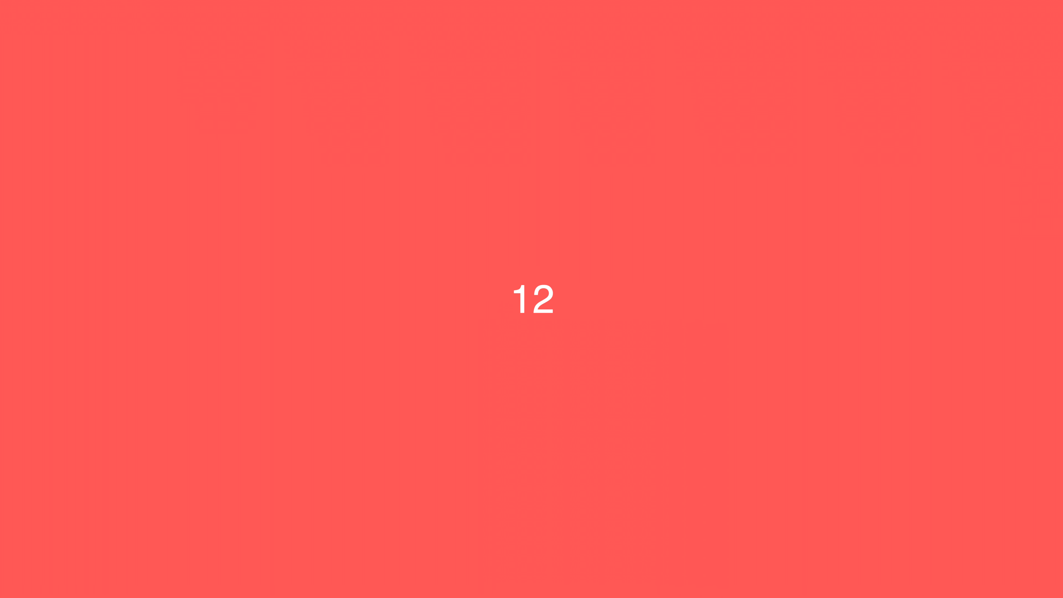
Step: Move the Test 2 recording into the Compo Logic folder in Dictaphone, and switch back to Logic Pro
click(56, 3)
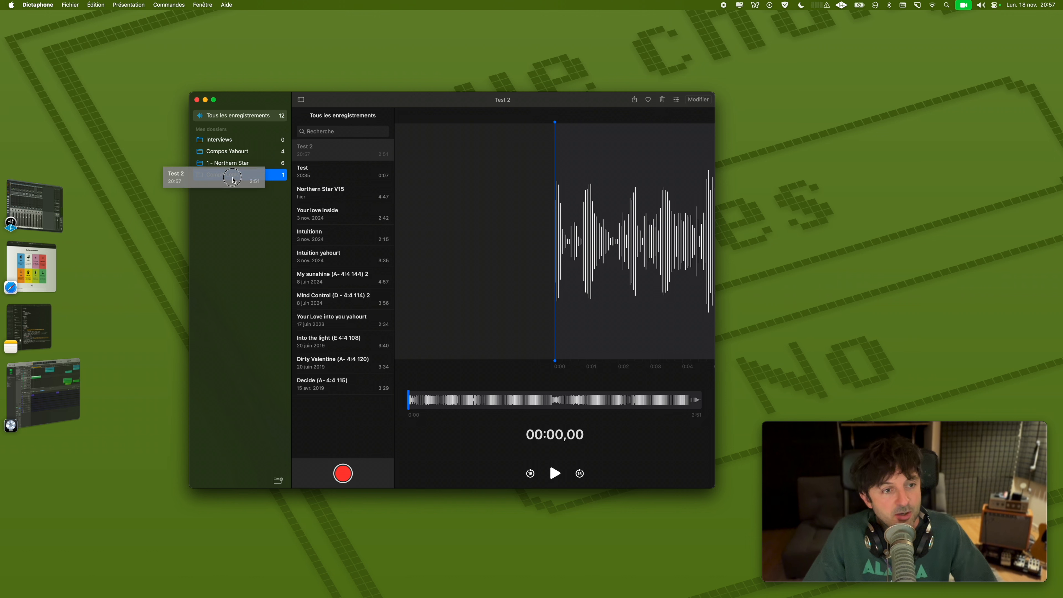
drag(264, 175, 240, 175)
click(239, 175)
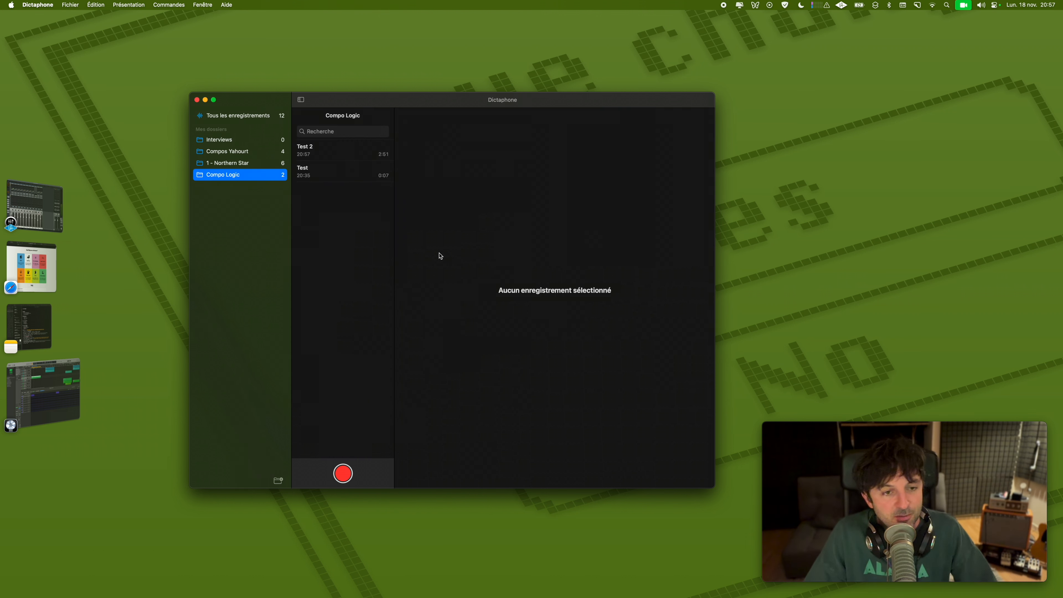
key(super+Tab)
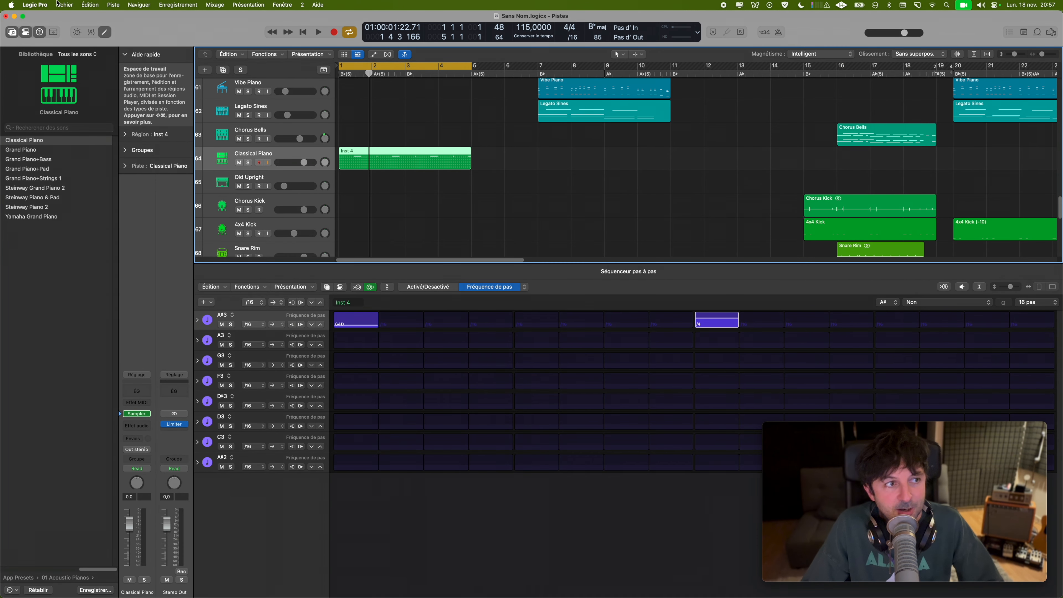
Step: Browse the Modular Melodies sound pack in the loop browser, and show the Live Loops grids in the project chooser
click(41, 8)
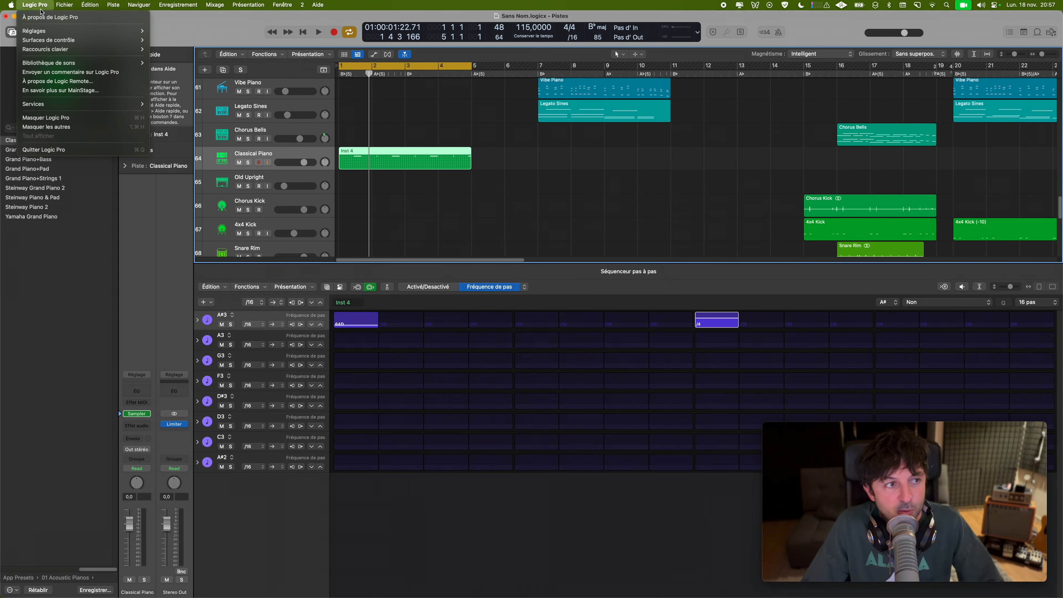
mouse_move(49, 34)
click(1037, 32)
click(995, 55)
scroll(968, 231, down, 20)
scroll(968, 231, up, 20)
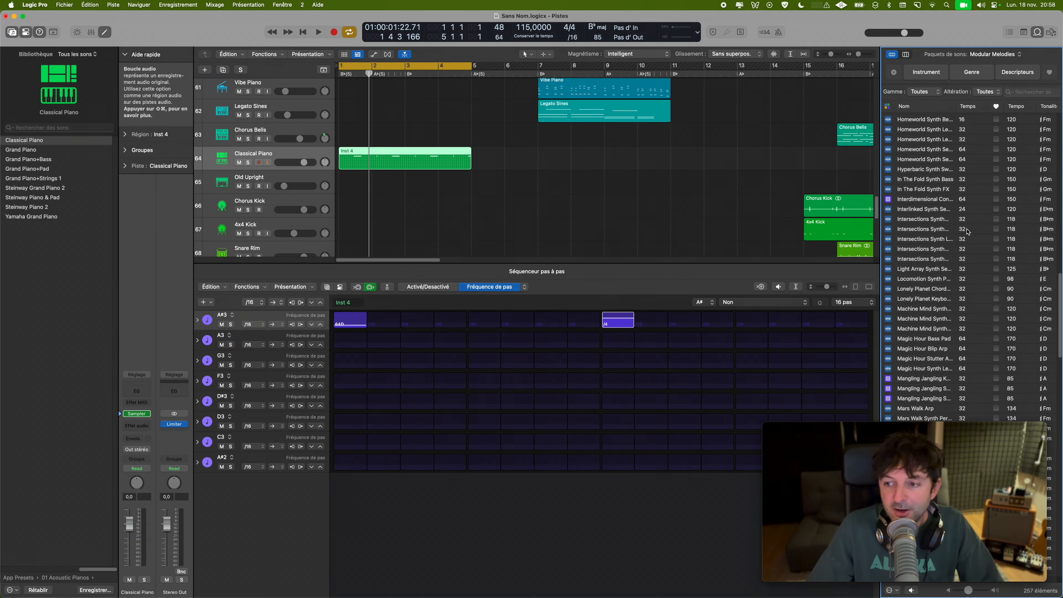
scroll(967, 232, up, 15)
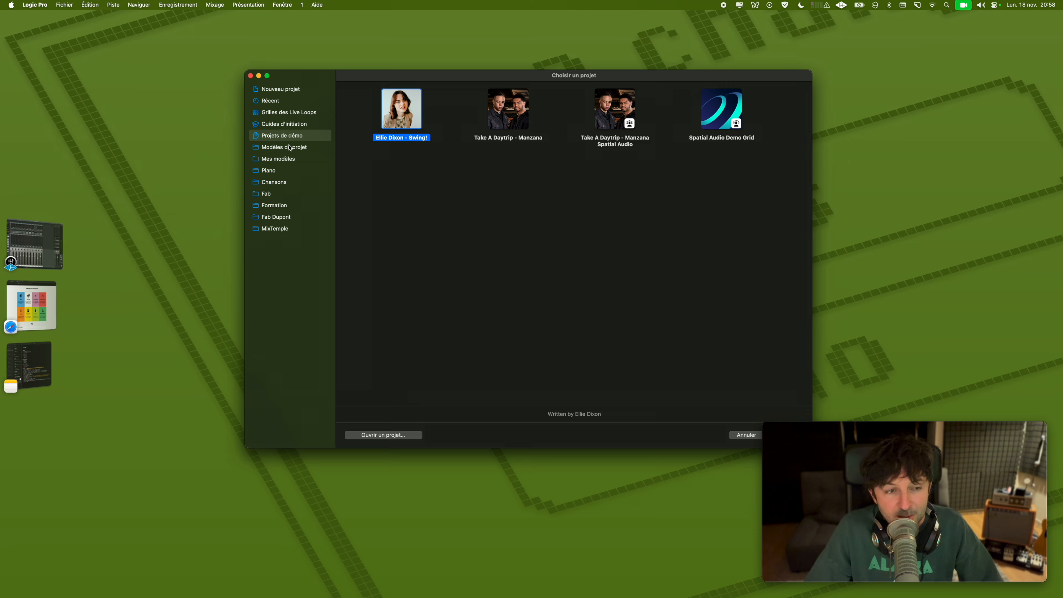
click(289, 112)
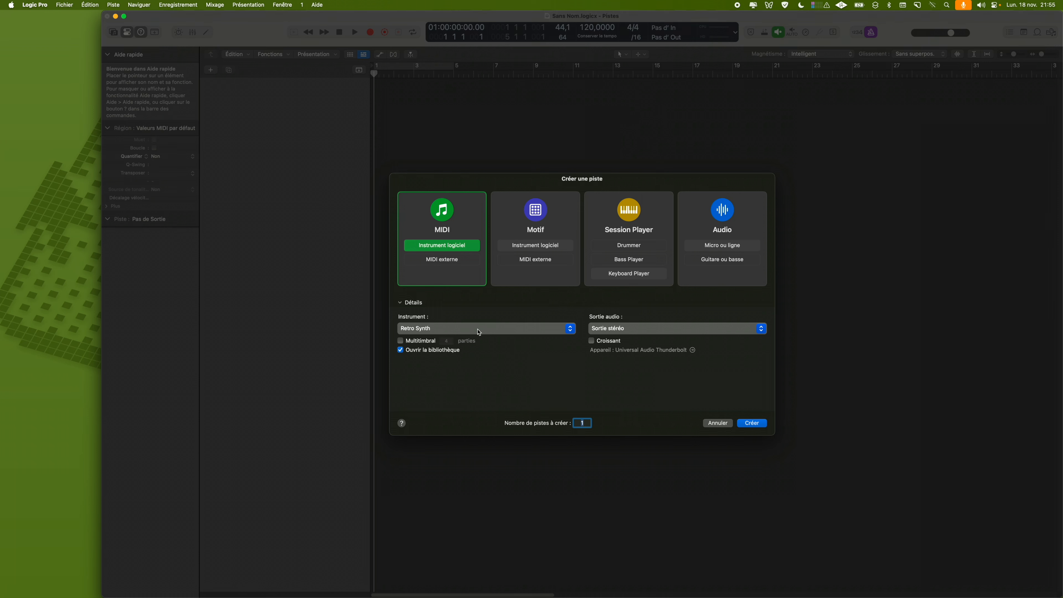
Step: Examine the Logic instrument categories, including Drums and Synthesizer, among the new software instrument track's instrument choices
click(448, 329)
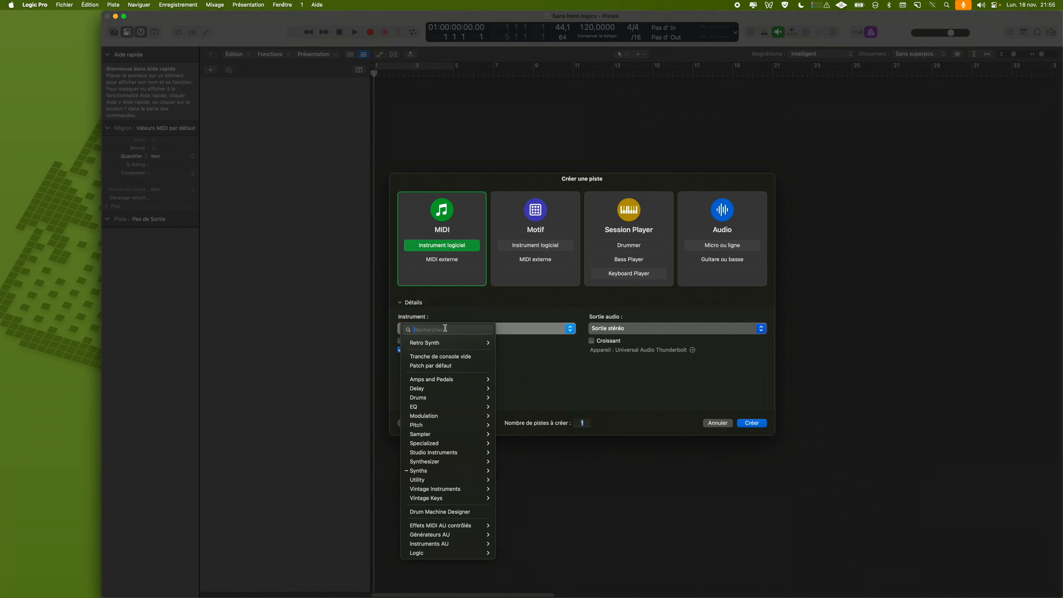
mouse_move(460, 553)
mouse_move(533, 590)
mouse_move(534, 544)
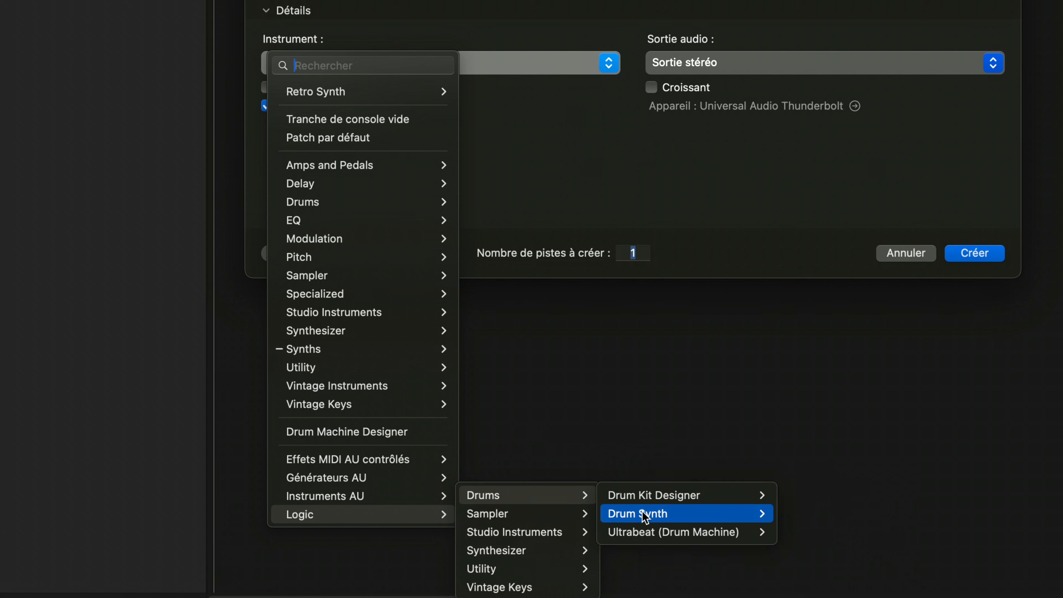
mouse_move(604, 498)
mouse_move(569, 513)
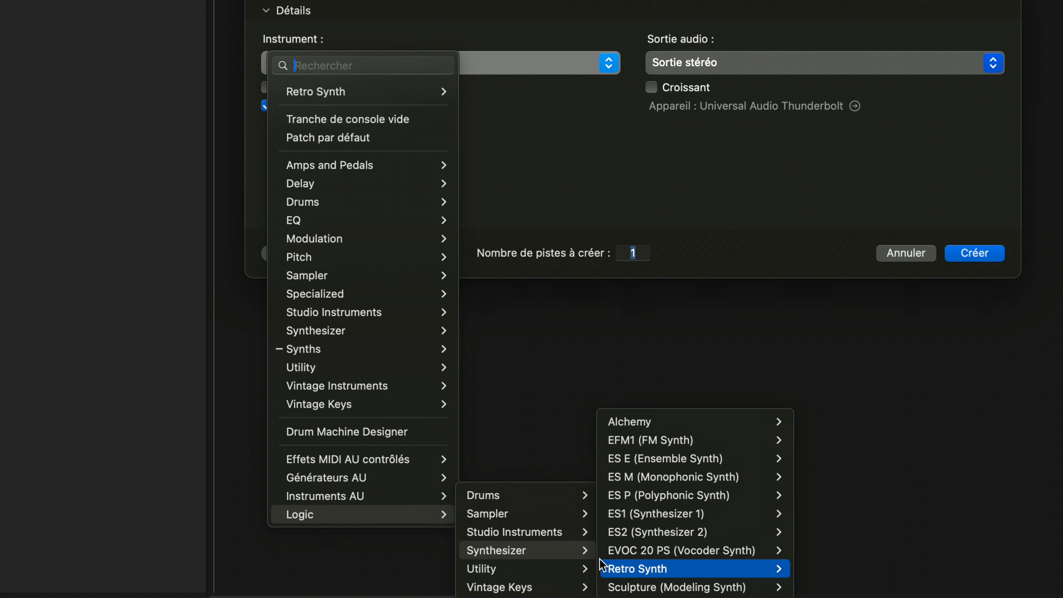
mouse_move(548, 588)
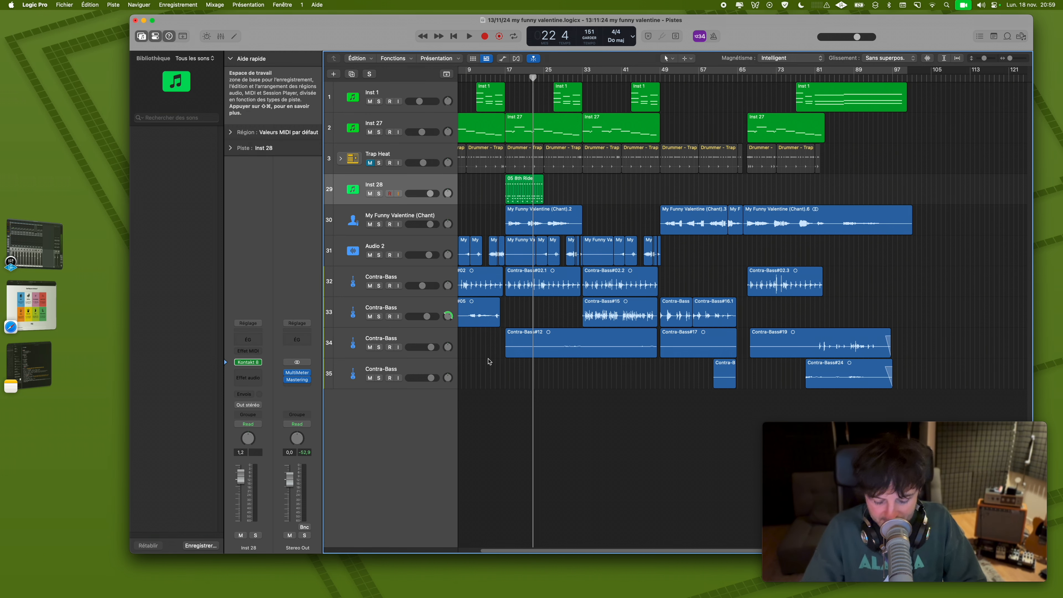
Step: Open the mixer display settings (Présentation, Table de mixage) and remove the Mastering plug-in from the Stereo Out channel
key(super+comma)
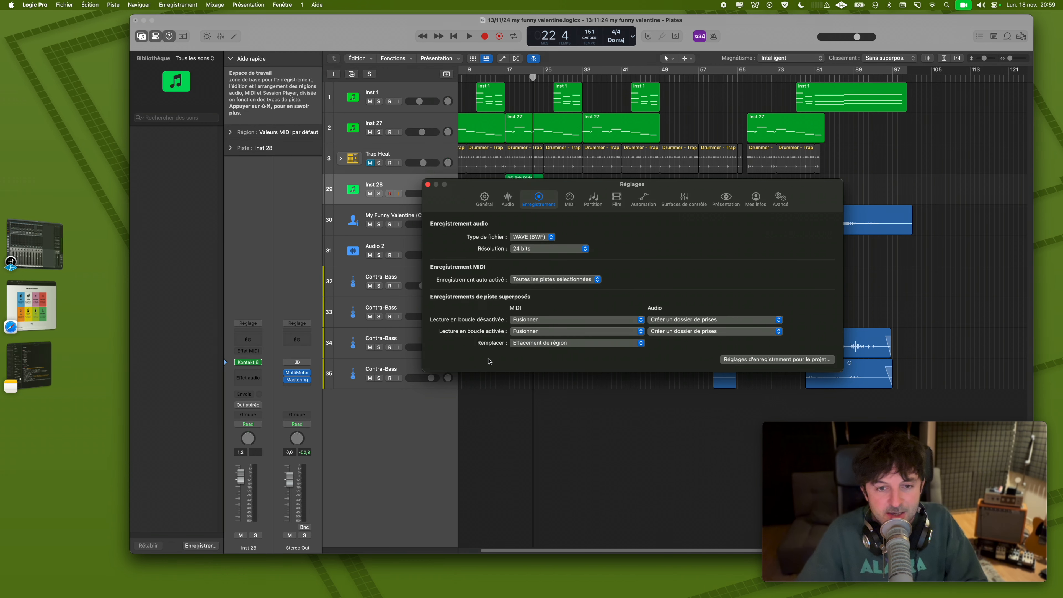
drag(756, 185, 637, 181)
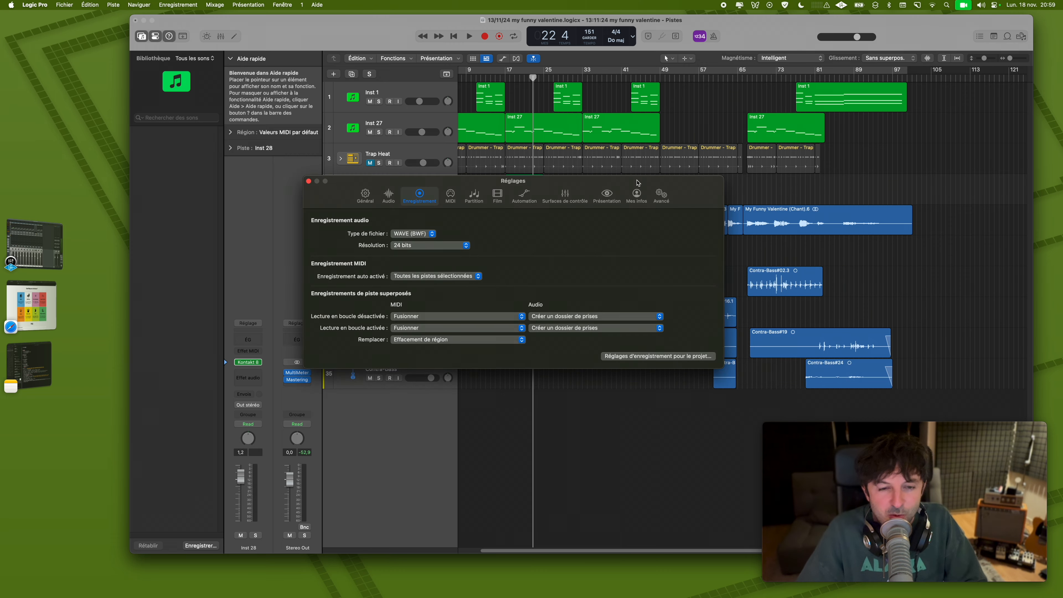
click(608, 196)
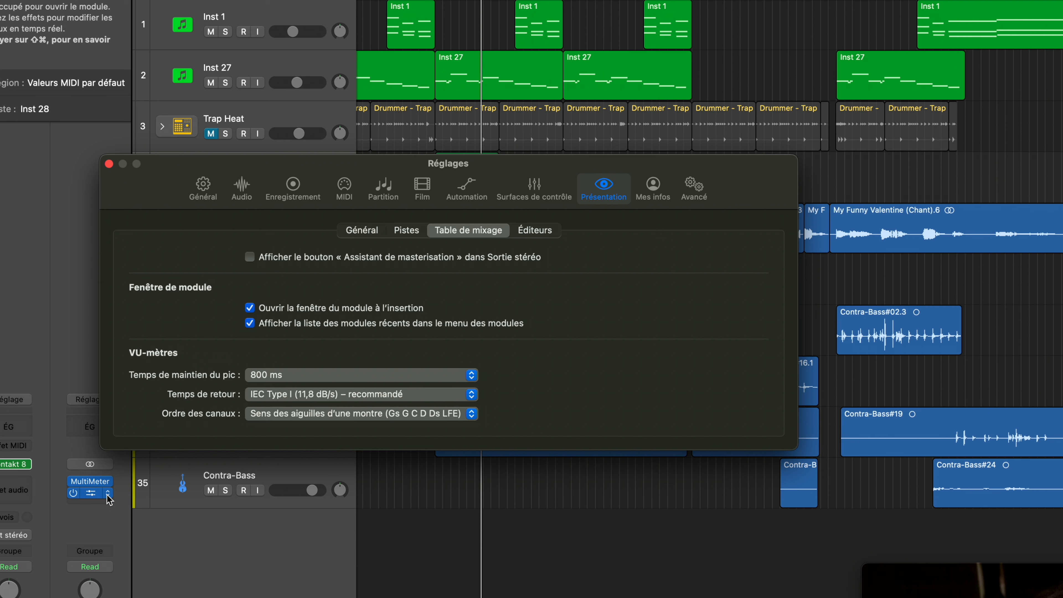
click(107, 492)
click(141, 490)
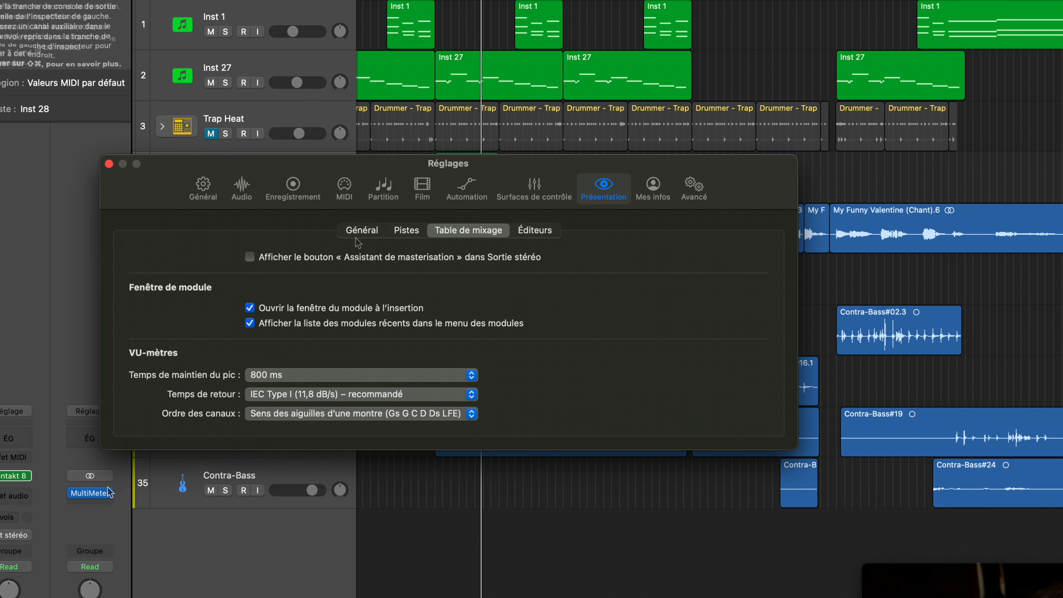
Step: Turn on the option showing the Mastering Assistant button on the stereo output, and turn it off again
click(263, 261)
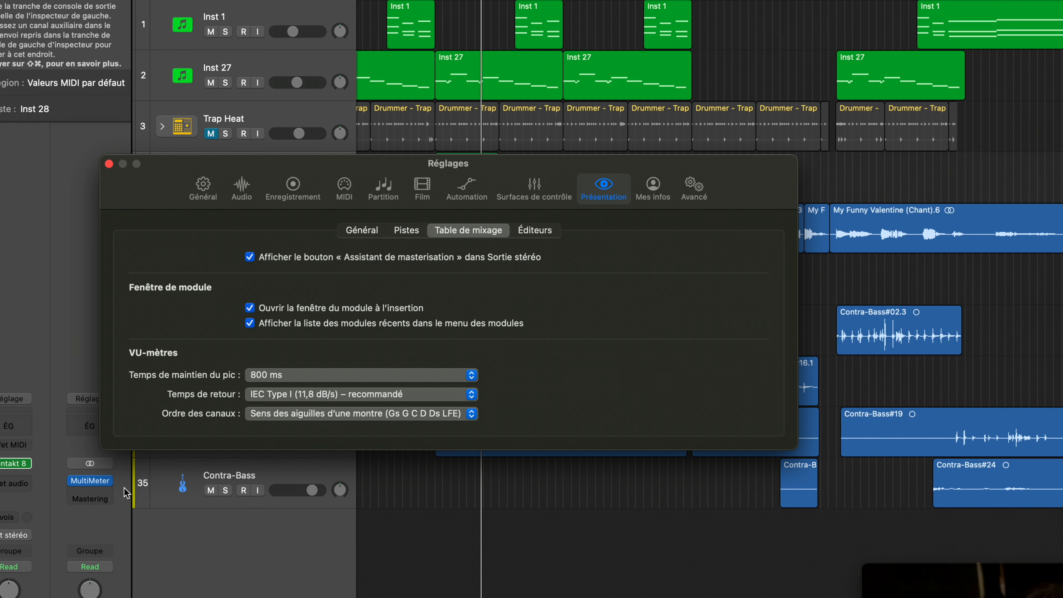
click(110, 499)
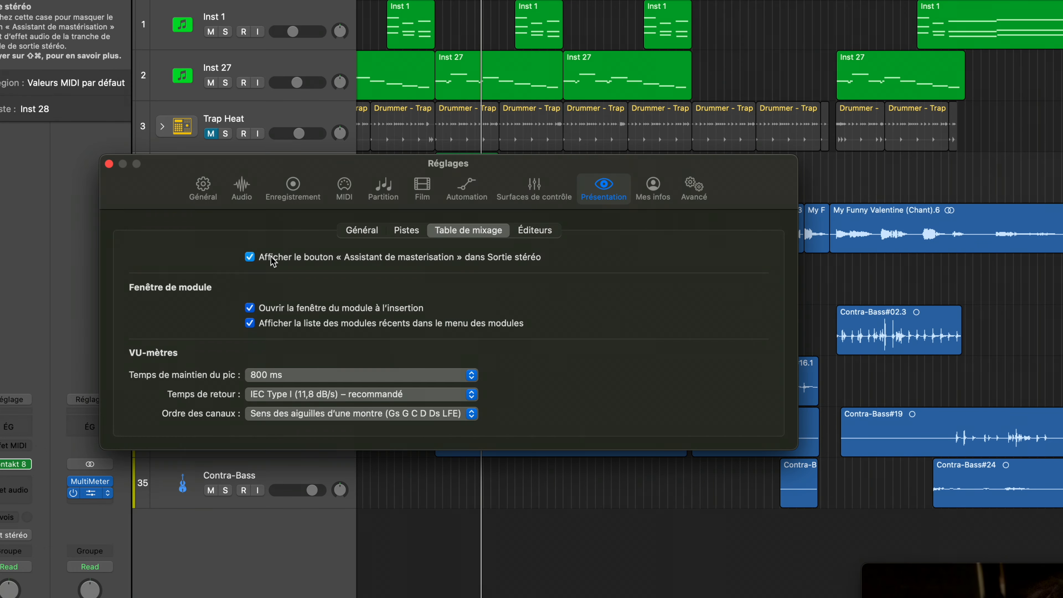
click(109, 493)
click(137, 490)
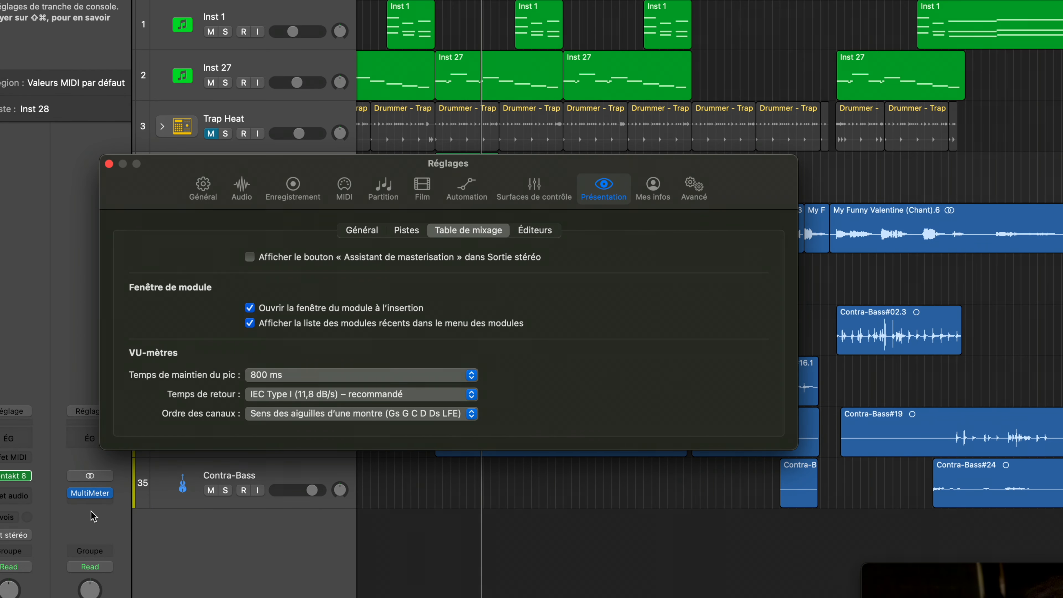
Step: Remove the MultiMeter plug-in from the Stereo Out channel and close the settings window
click(107, 492)
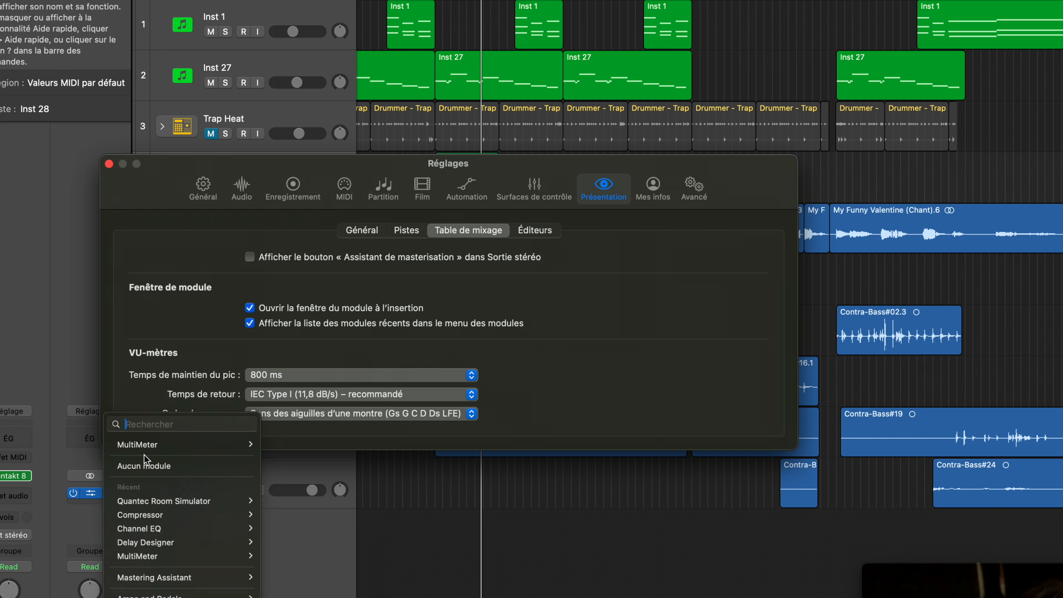
click(133, 462)
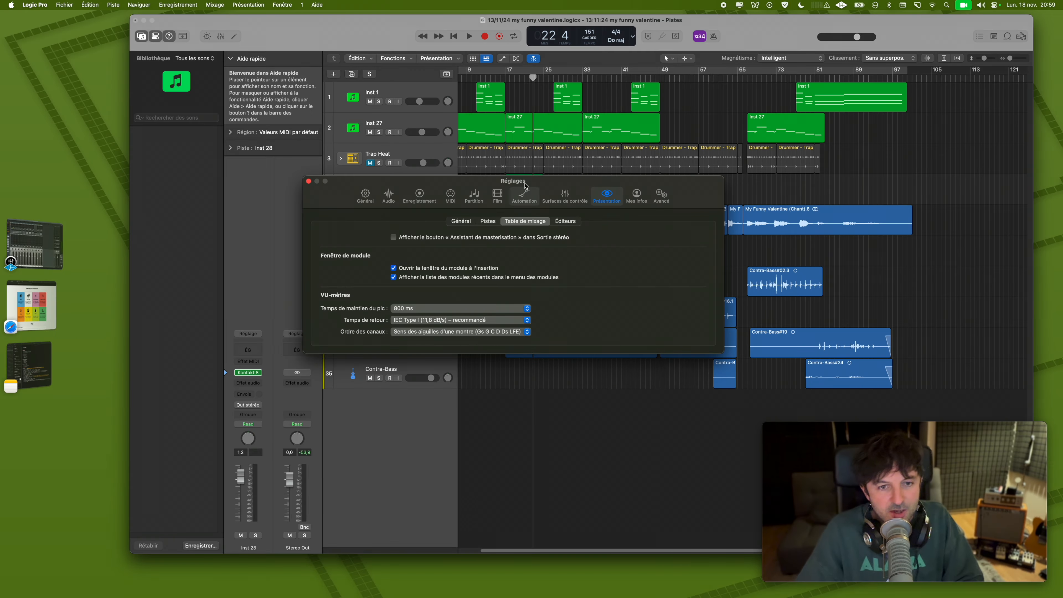
click(309, 180)
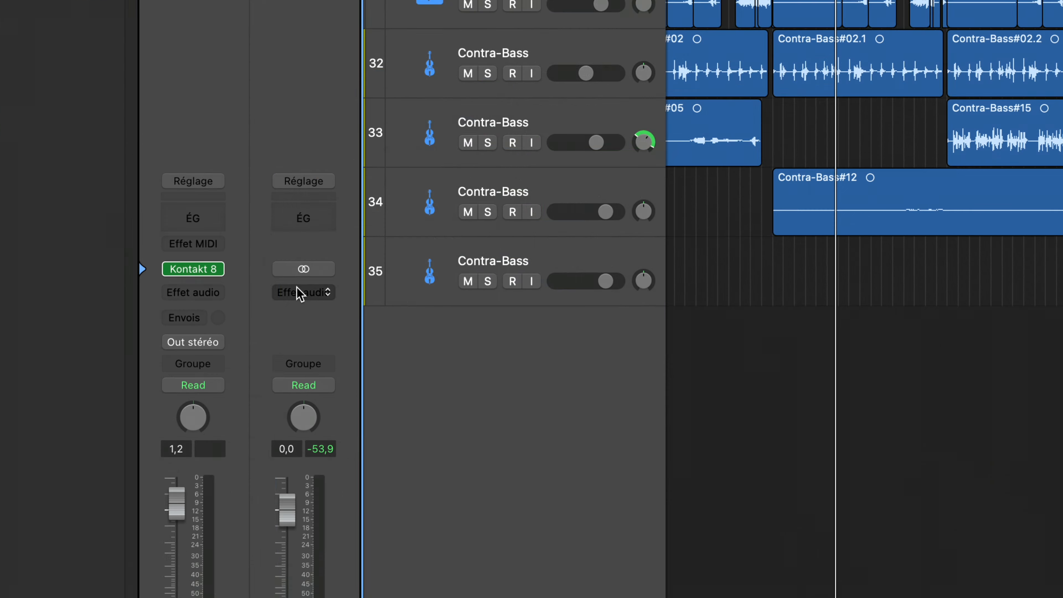
Step: Insert the stereo Mastering Assistant in the empty audio effect slot of the Stereo Out channel
click(295, 382)
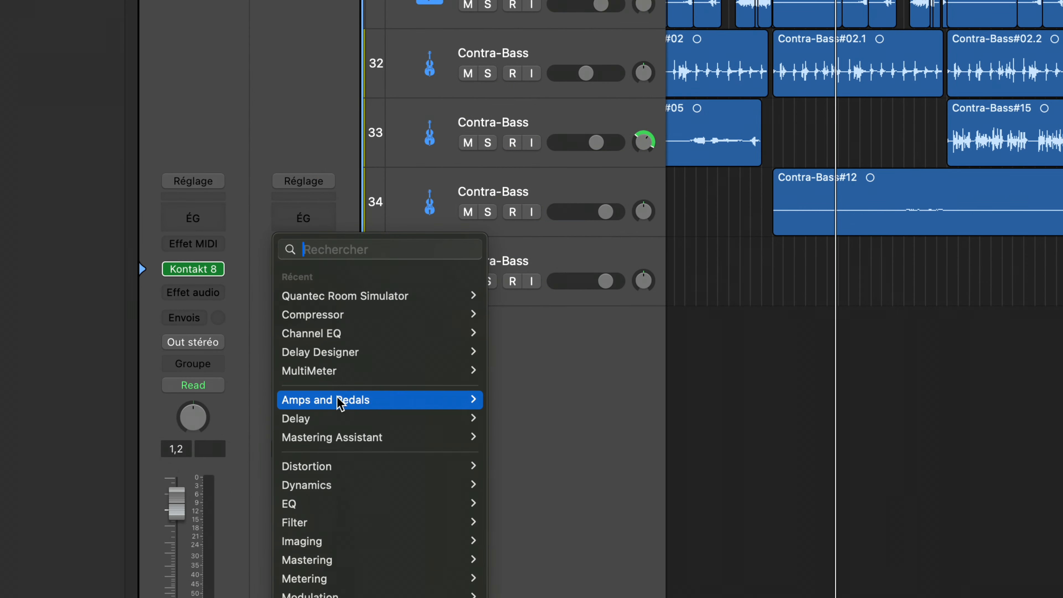
mouse_move(340, 437)
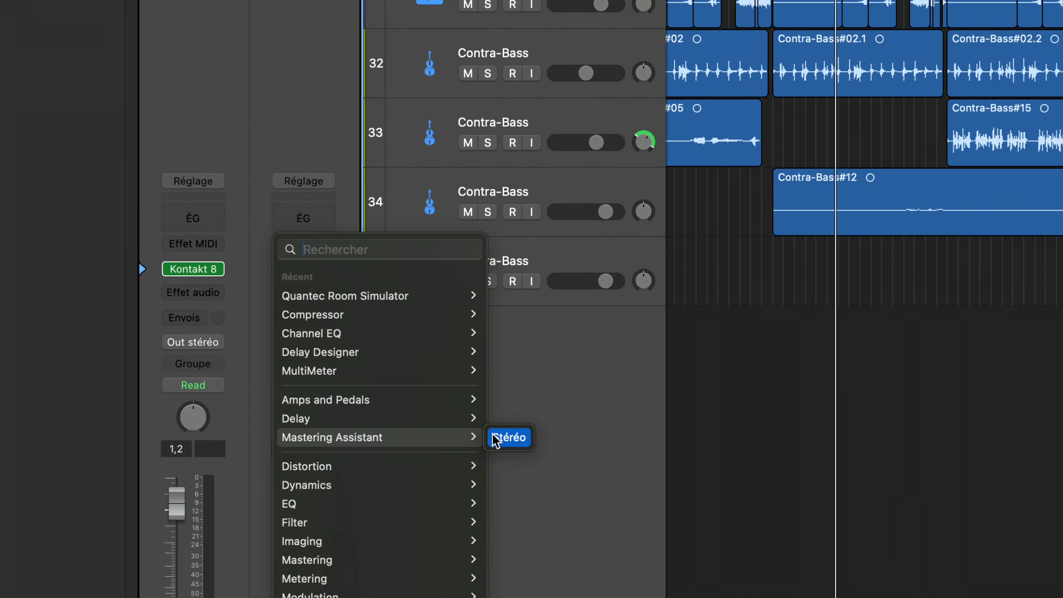
click(499, 440)
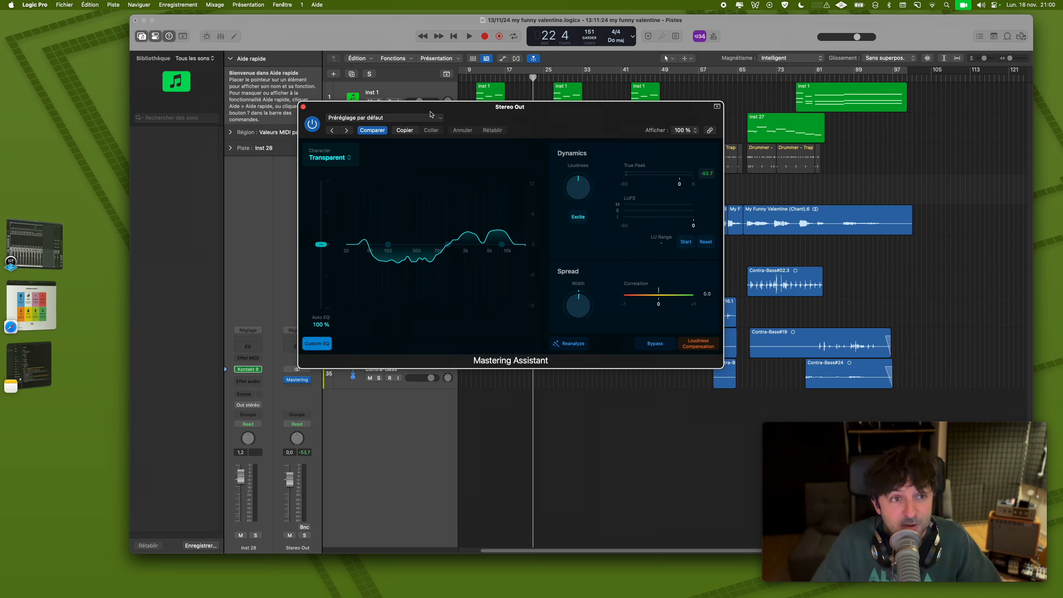
Step: Consult the Logic Pro help resources, and view the Logic Pro (MAO) blog on the YouTips site in Safari
click(316, 5)
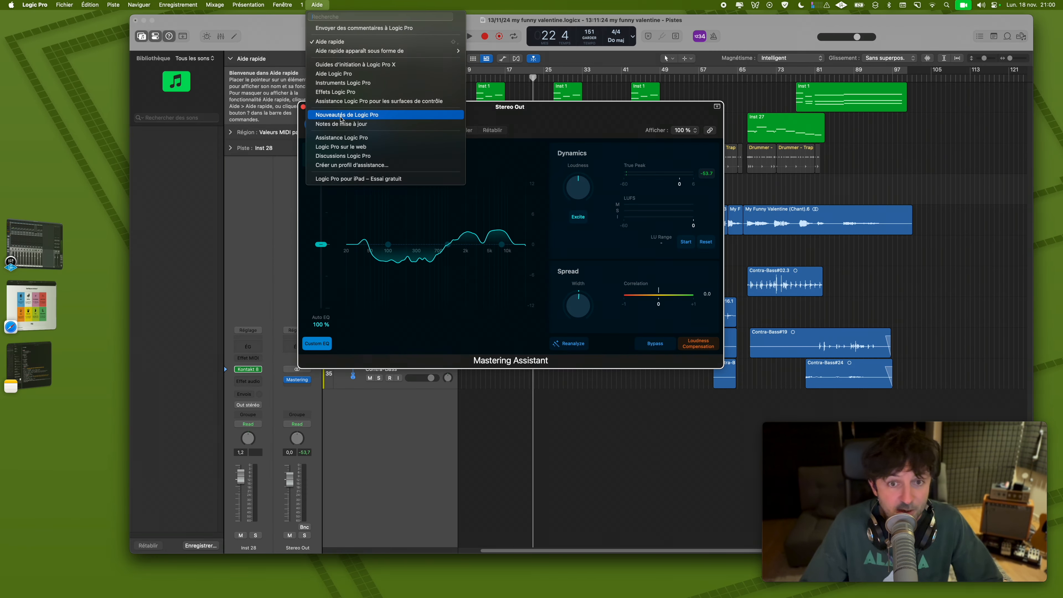
click(341, 120)
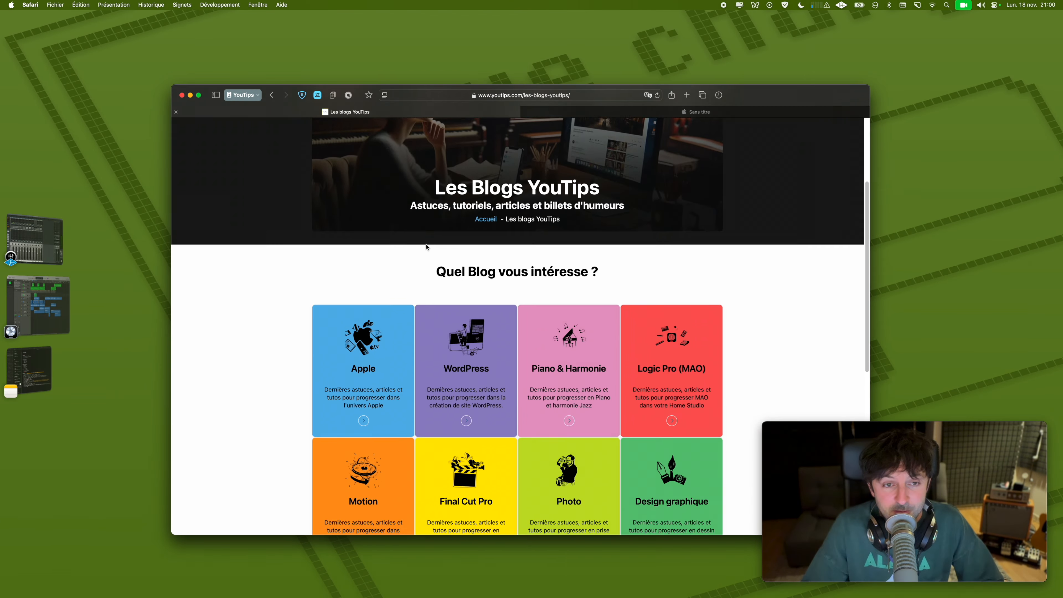
scroll(426, 247, up, 4)
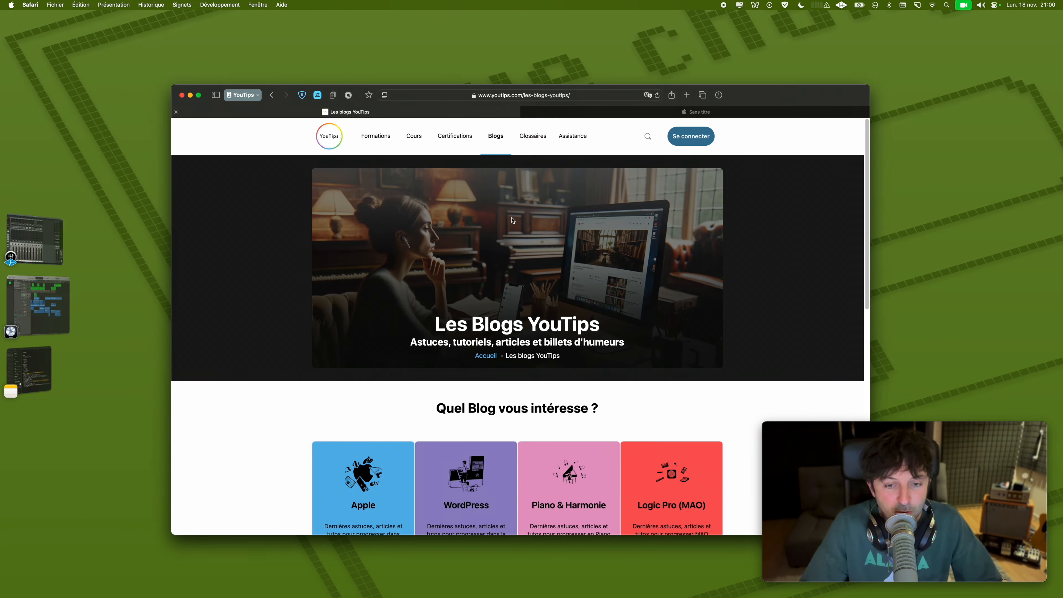
click(670, 488)
scroll(623, 314, down, 5)
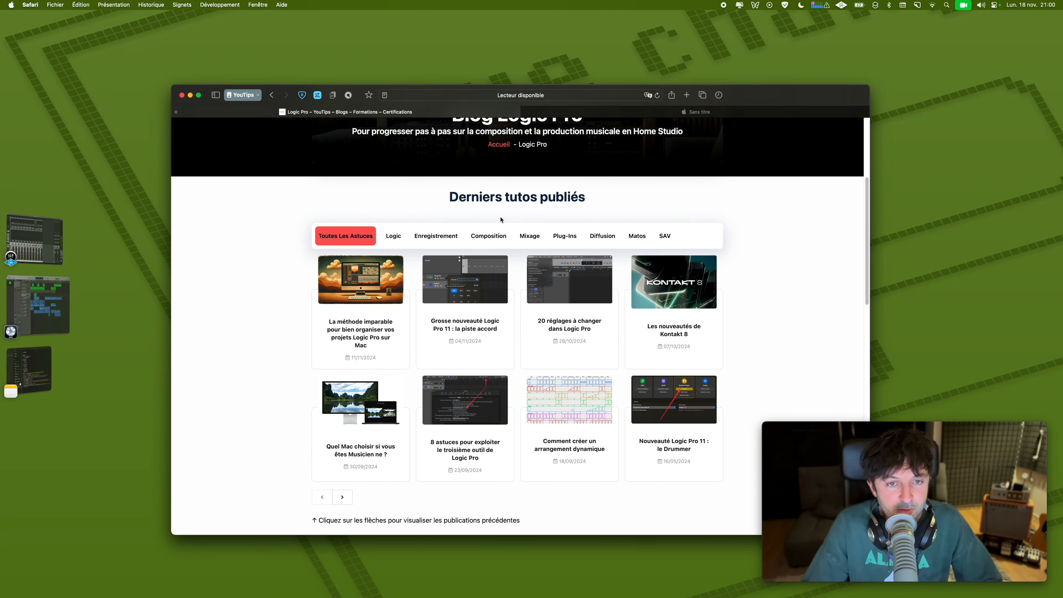
Step: Open the article "La méthode imparable pour bien organiser vos projets Logic Pro sur Mac" and look through its sections
click(331, 310)
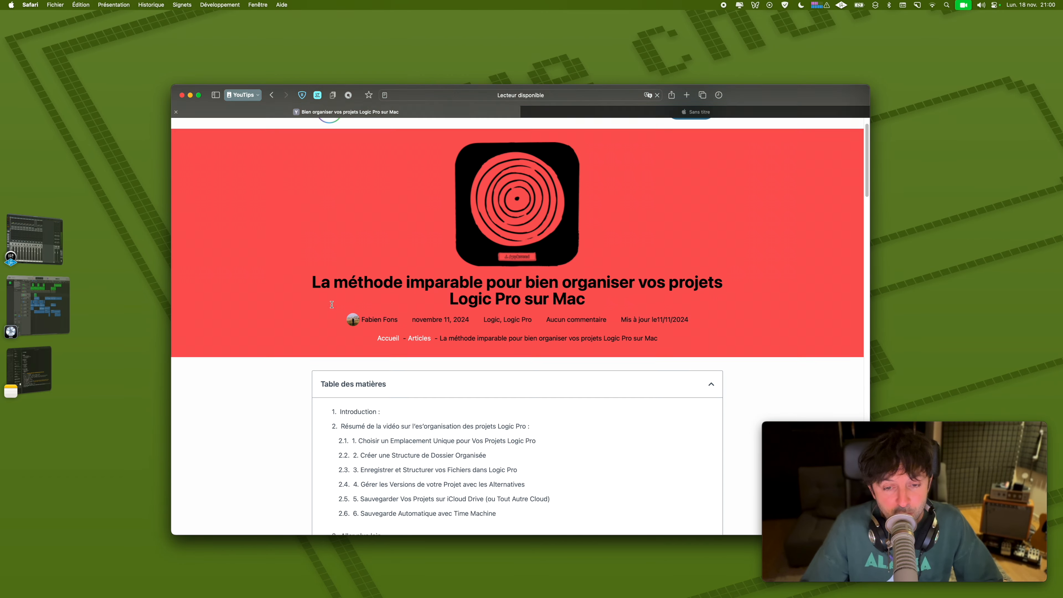
scroll(498, 253, down, 15)
scroll(498, 254, down, 20)
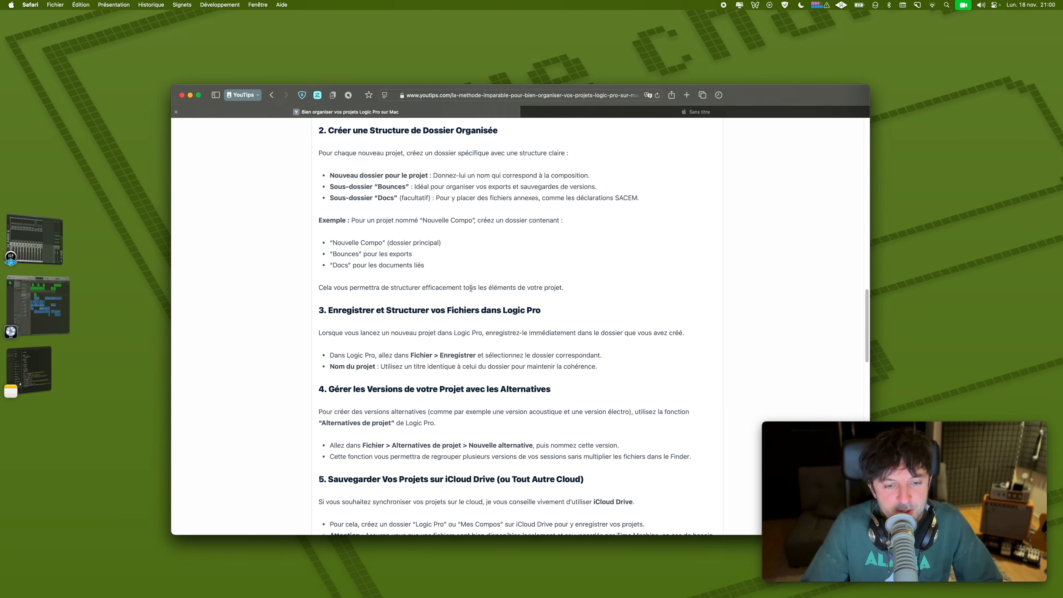
key(XF86MonBrightnessDown)
scroll(375, 435, down, 15)
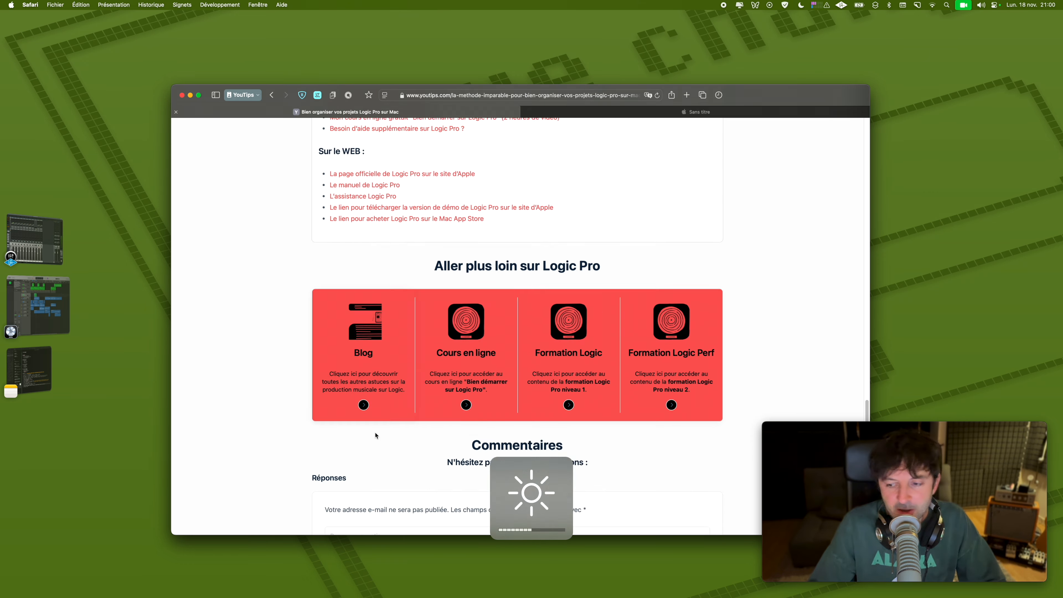
scroll(376, 435, up, 20)
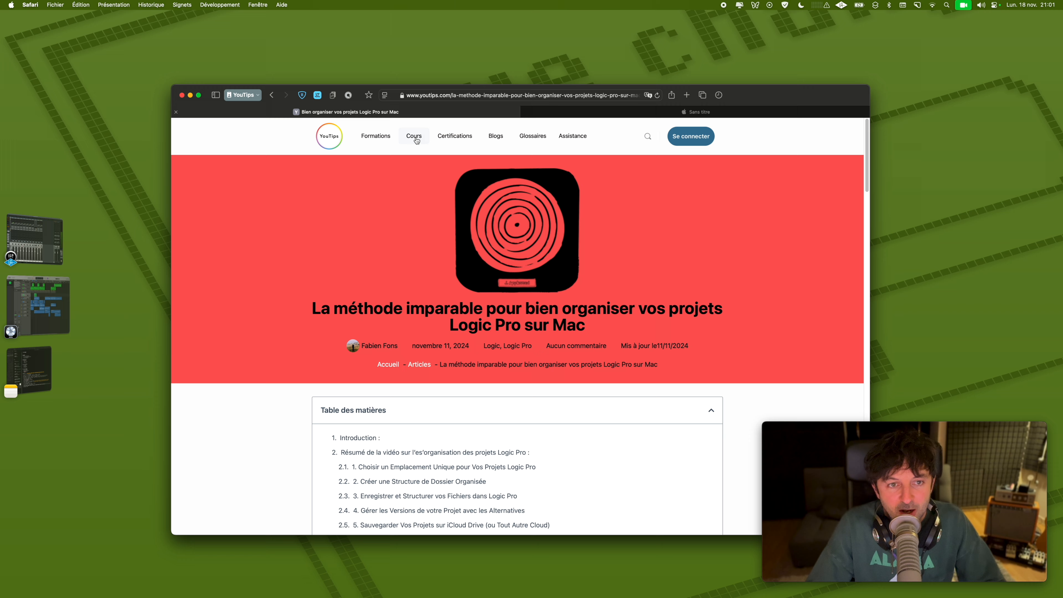
Step: Open the free online course "Bien démarrer sur Logic Pro" and expand all its chapters to examine the lessons
click(417, 140)
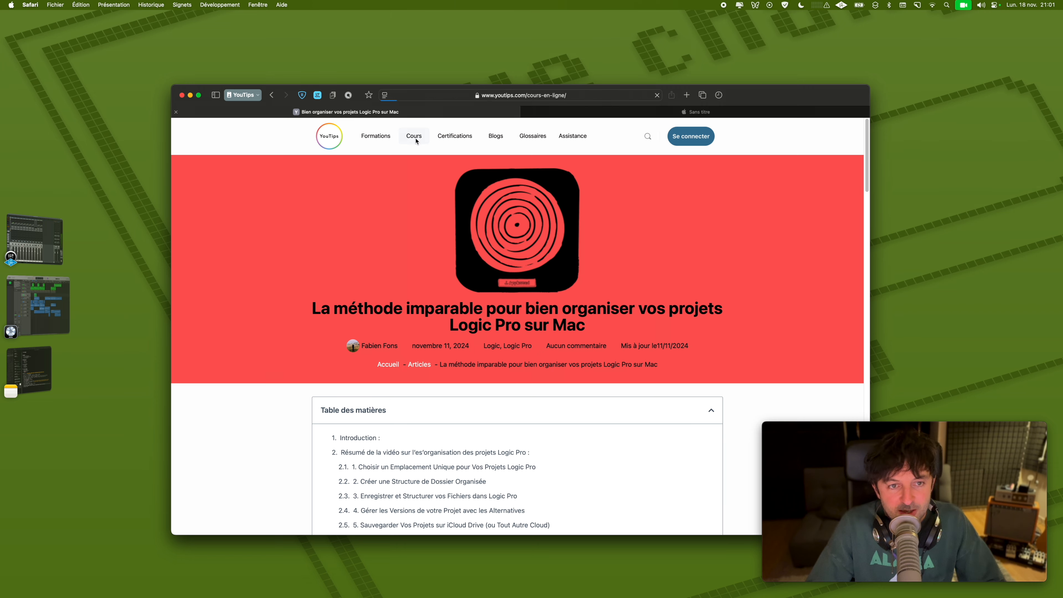
scroll(429, 450, down, 10)
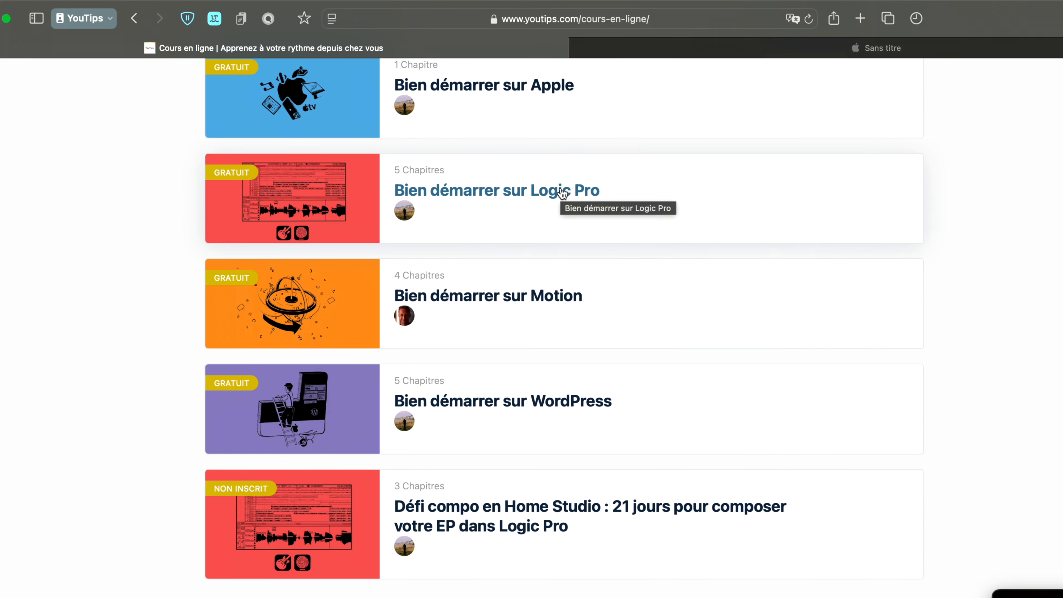
click(526, 194)
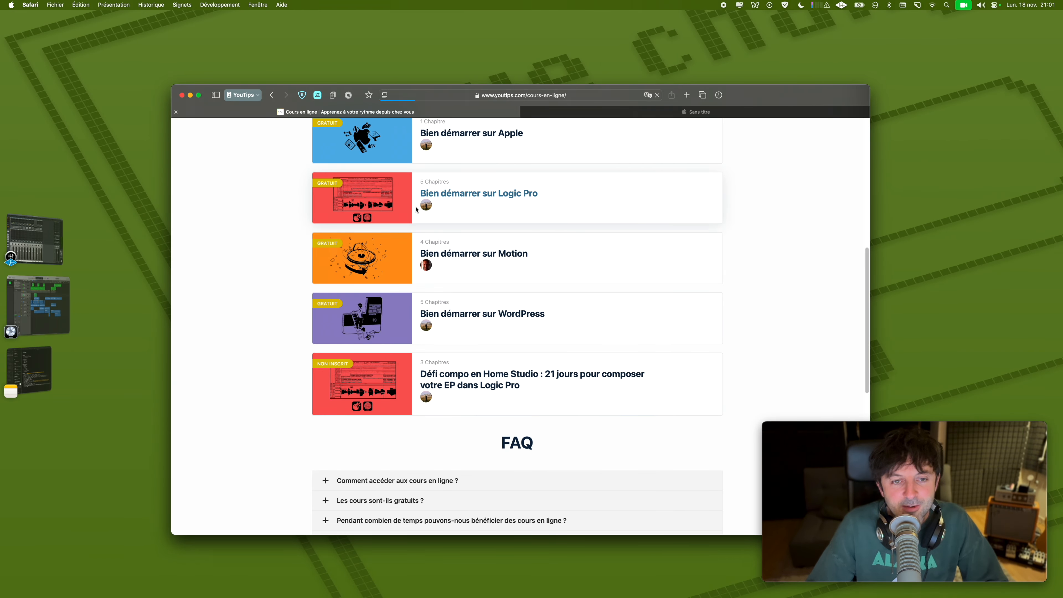
scroll(418, 210, down, 4)
click(506, 228)
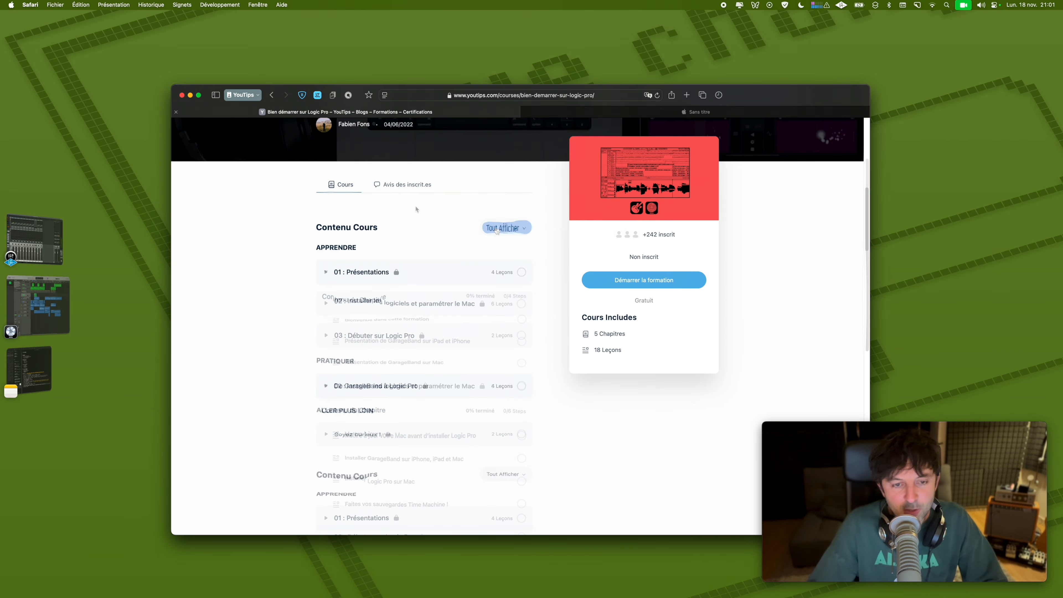
scroll(427, 314, down, 10)
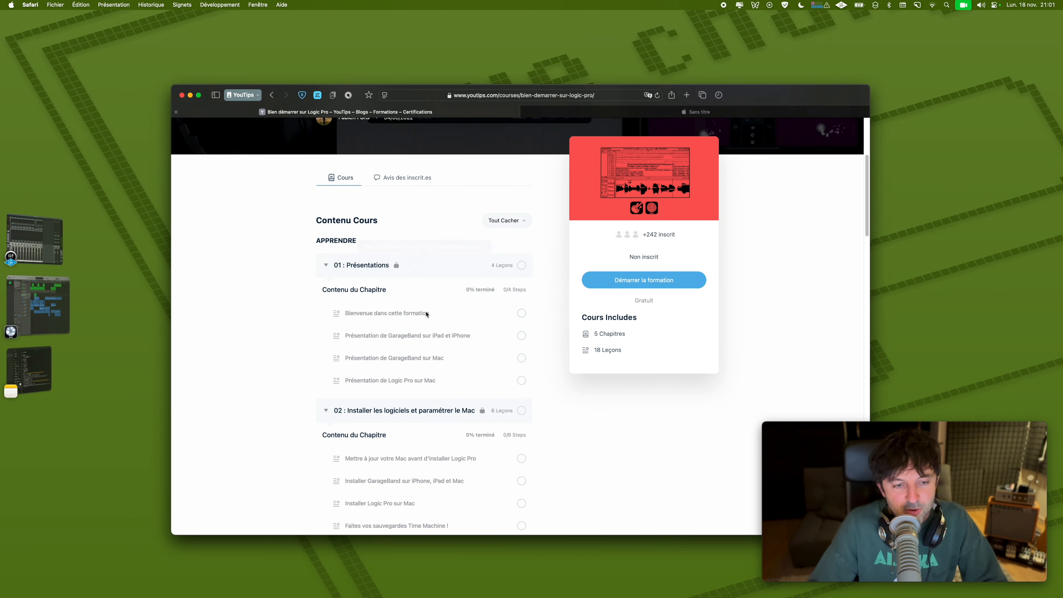
scroll(426, 314, up, 15)
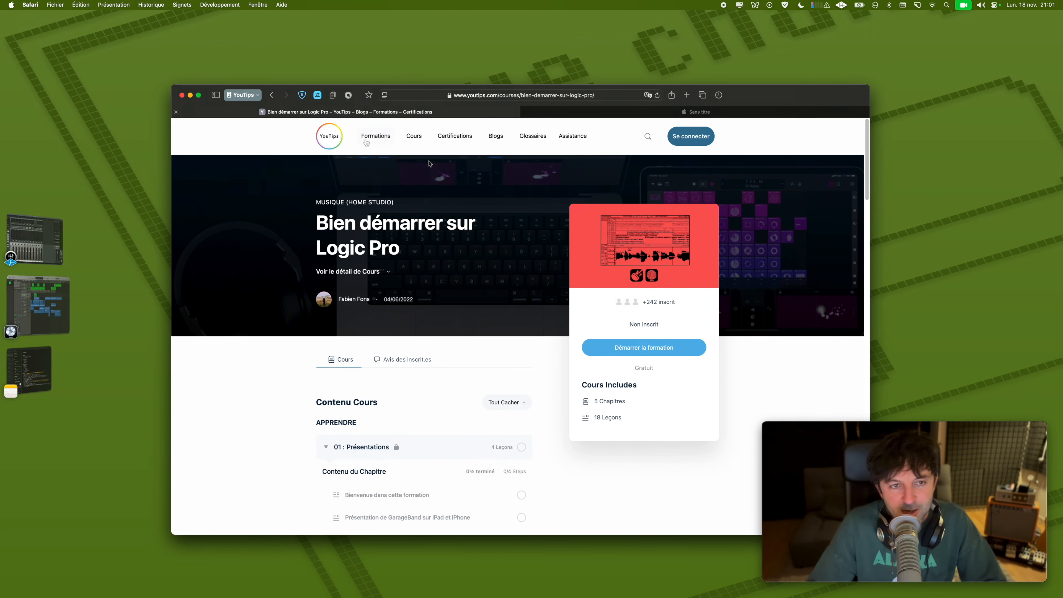
Step: Open the YouTips professional training page (Formations) and examine the offered courses
click(375, 136)
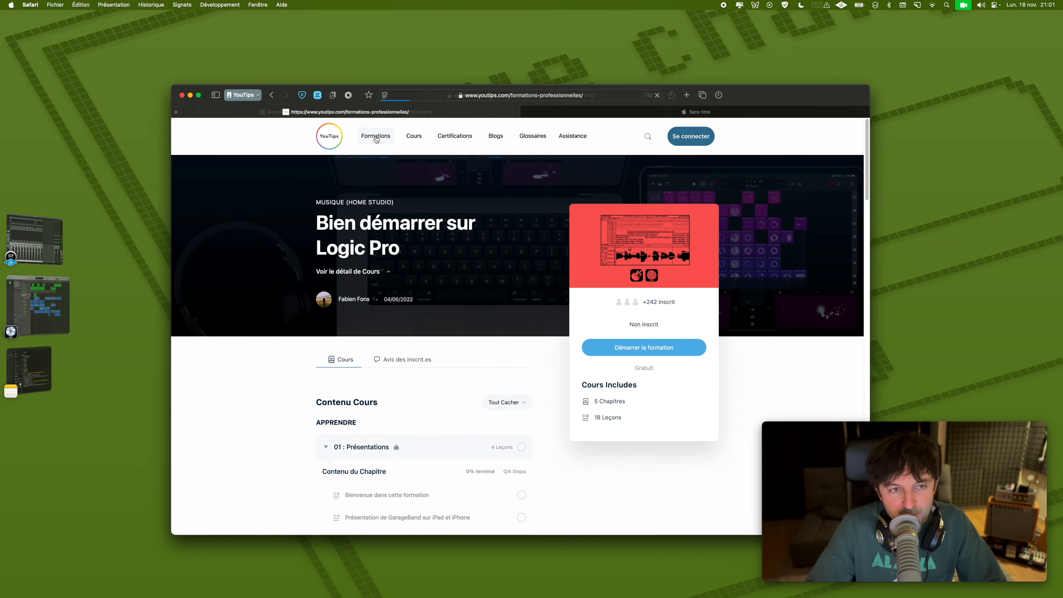
scroll(376, 240, down, 5)
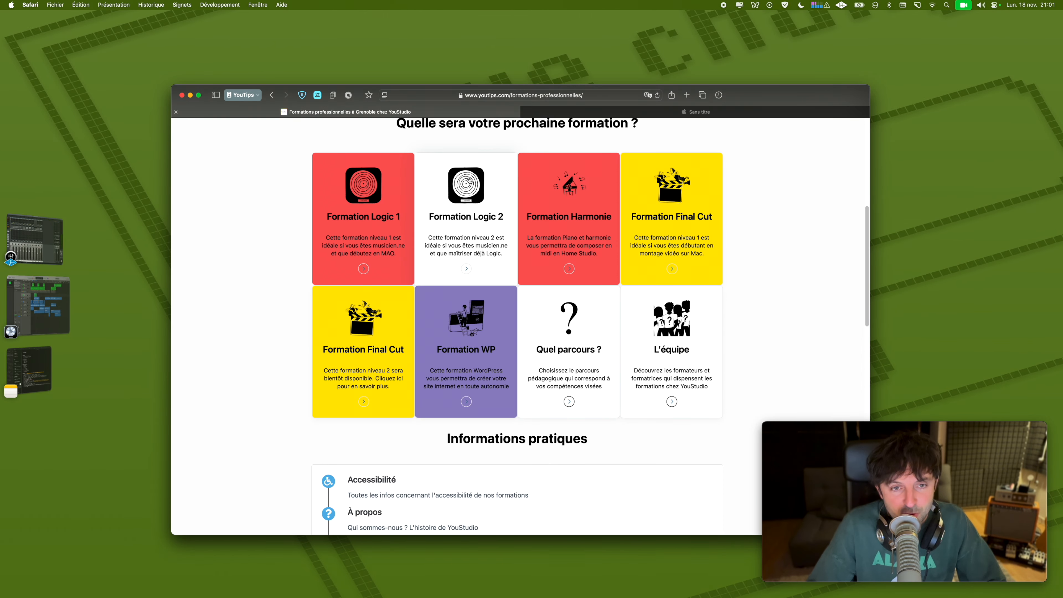